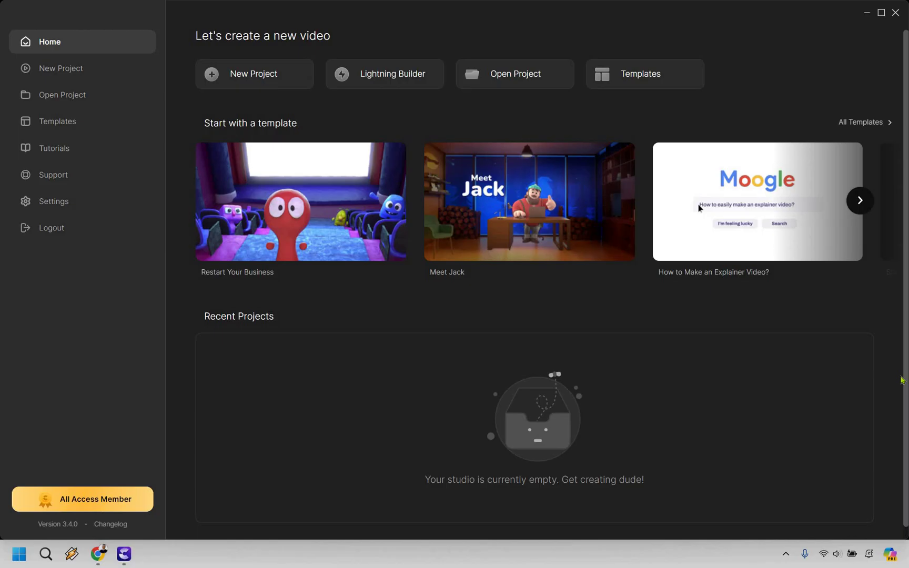
- Start a Lightning Builder video in the Standard 16:9 ratio with the Doodle style
left_click(363, 74)
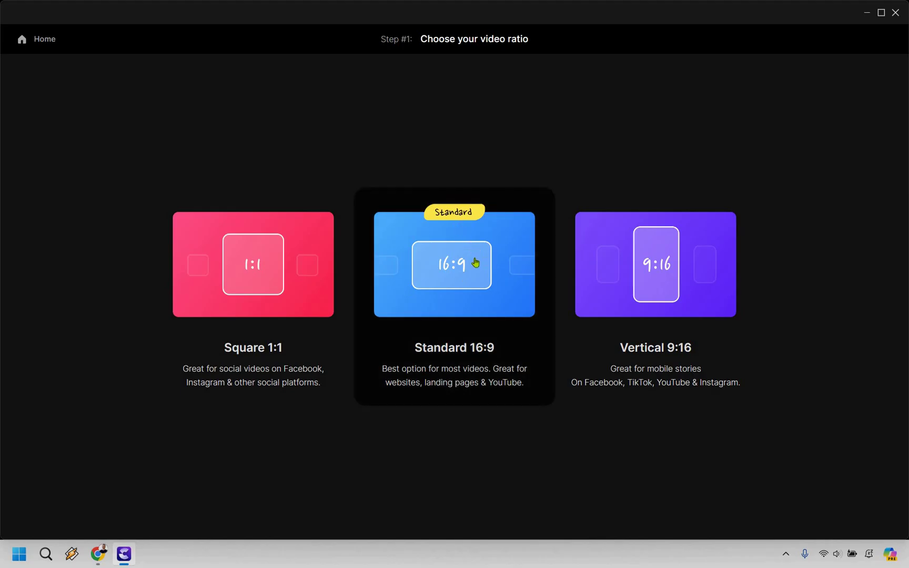
left_click(642, 226)
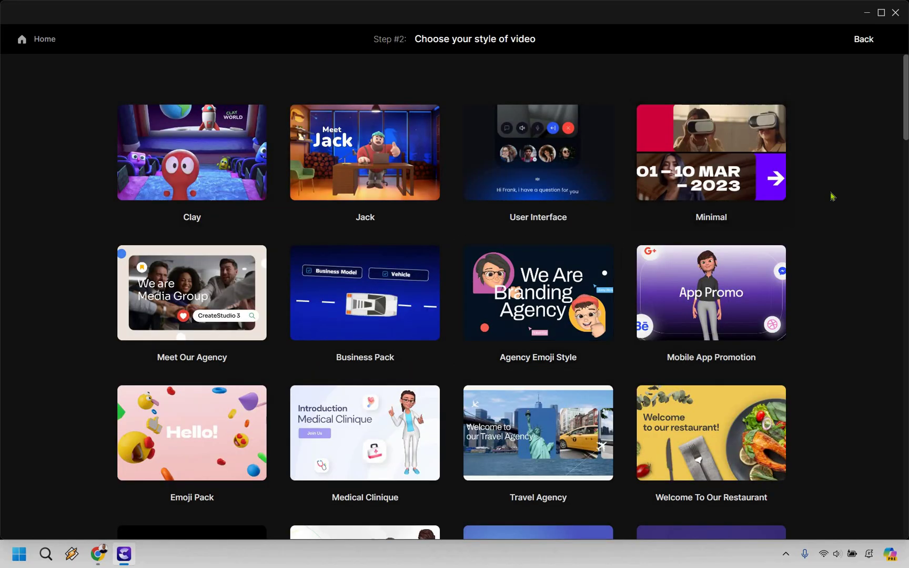
scroll(829, 196, "down", 15)
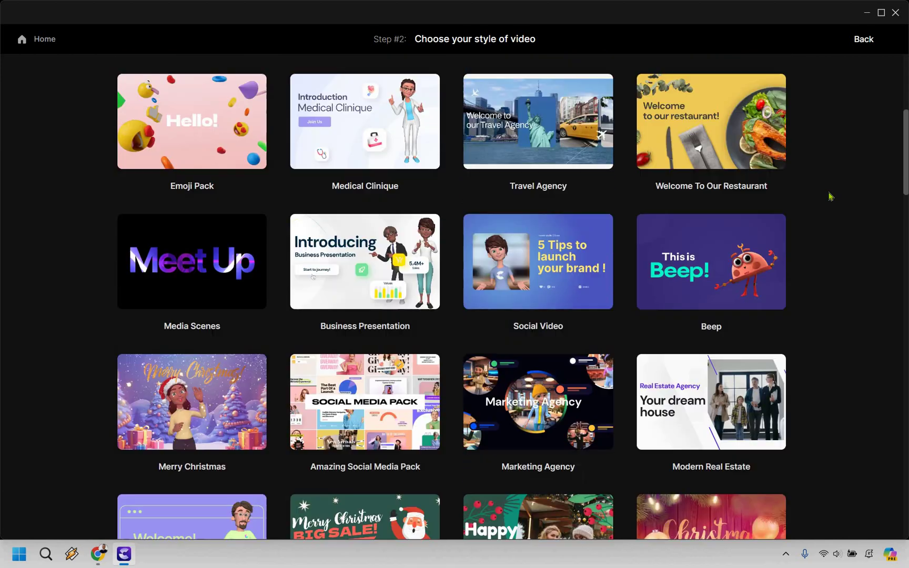
scroll(821, 194, "down", 9)
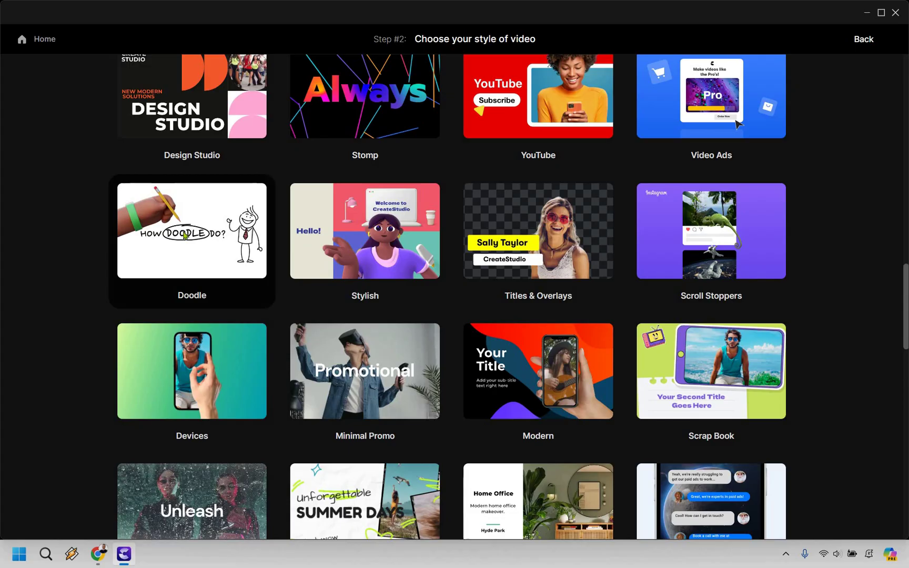
left_click(192, 232)
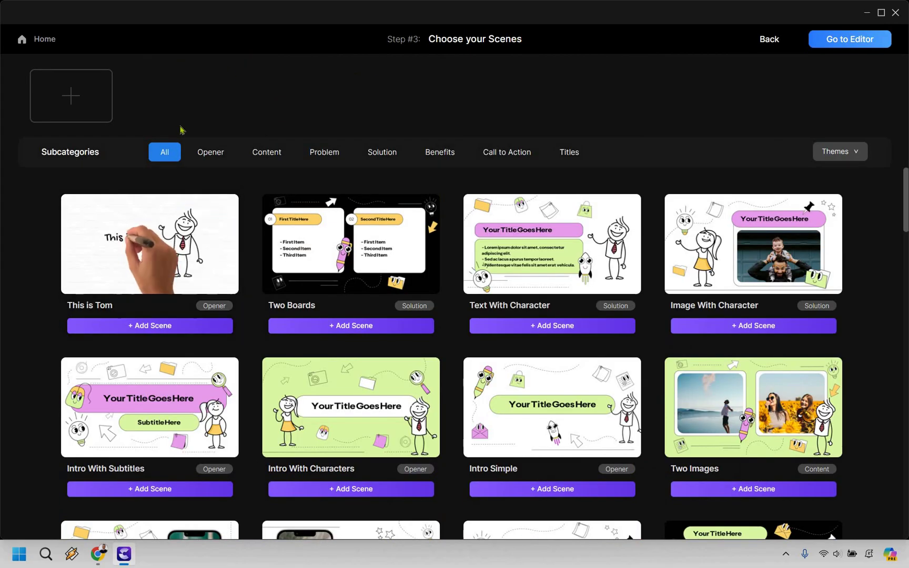
- Add the This is Tom scene from the Opener subcategory to the video
left_click(829, 157)
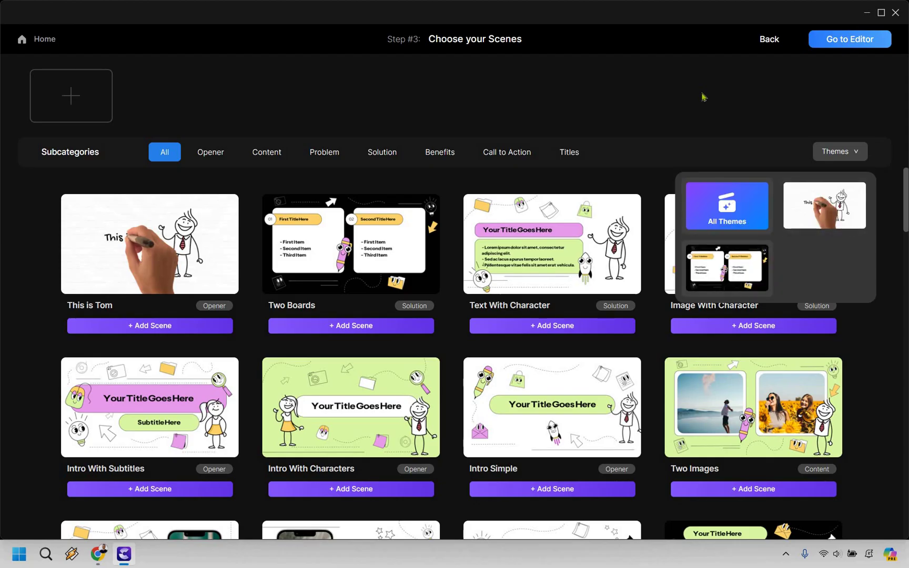
left_click(700, 124)
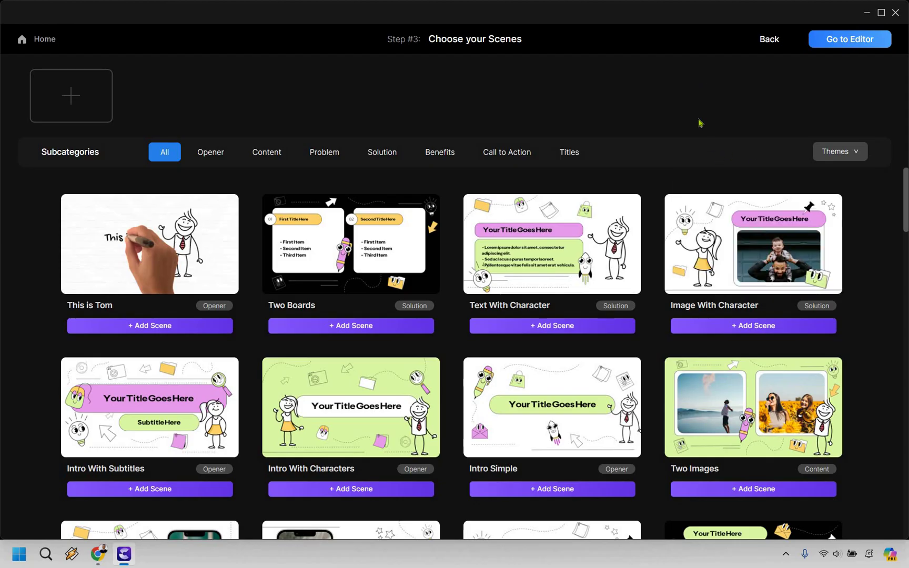
left_click(213, 153)
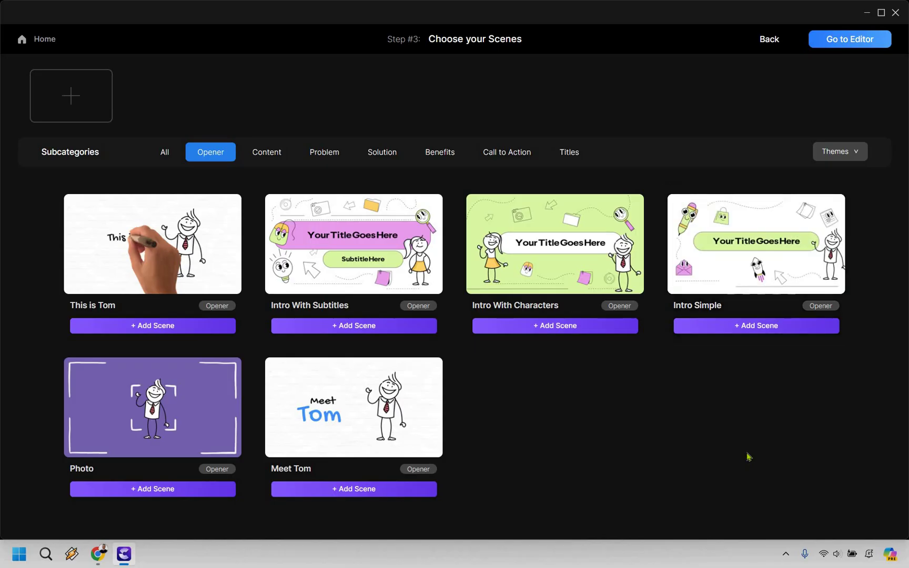
left_click(169, 333)
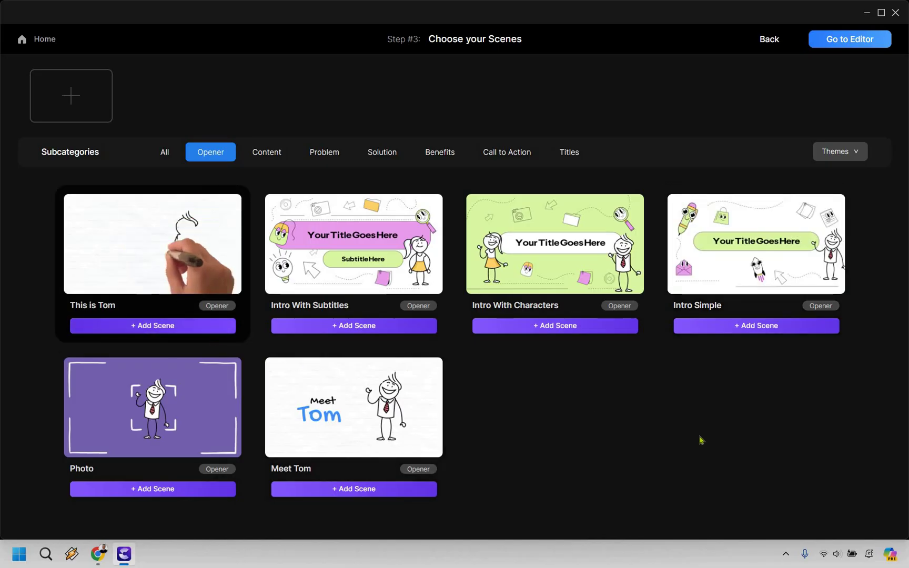
- Look through the Content scenes and add the Working scene to the video
left_click(266, 147)
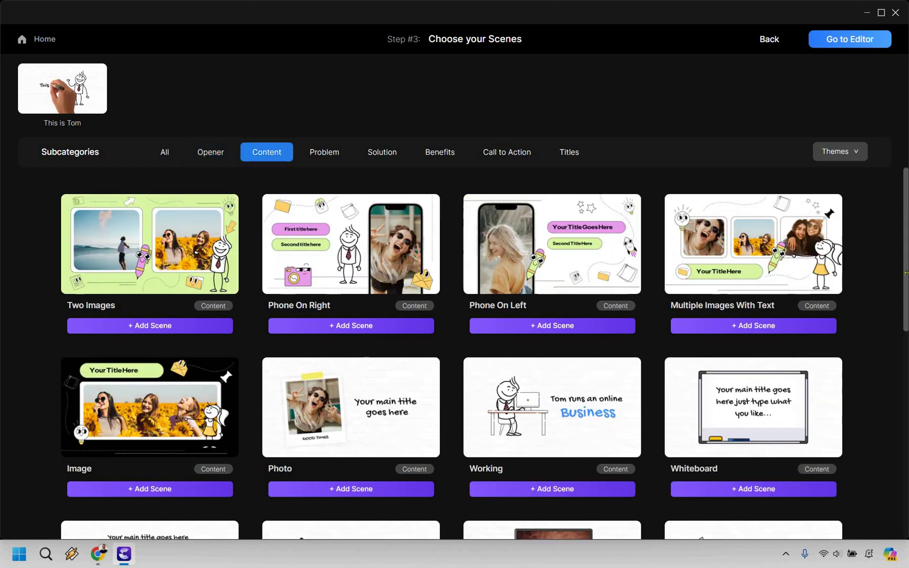
scroll(873, 234, "down", 2)
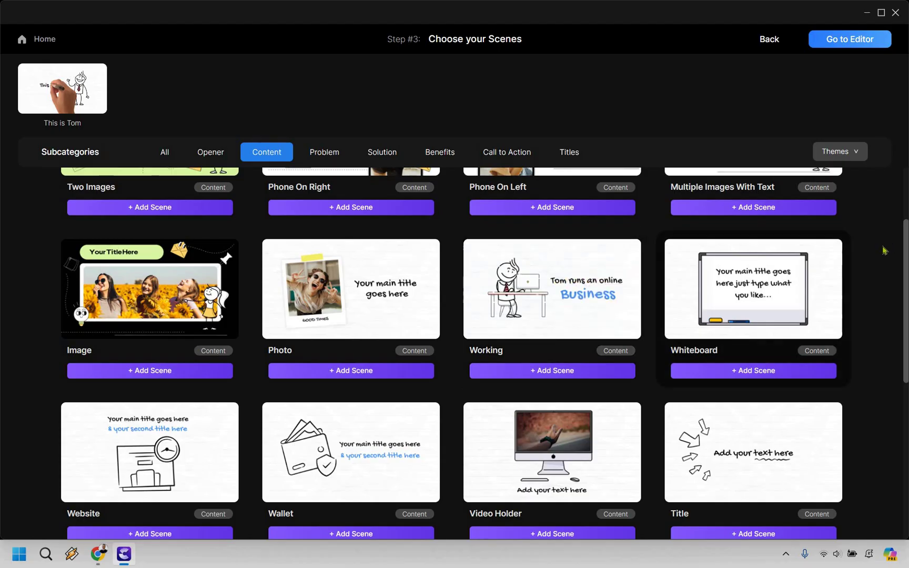
scroll(881, 250, "down", 2)
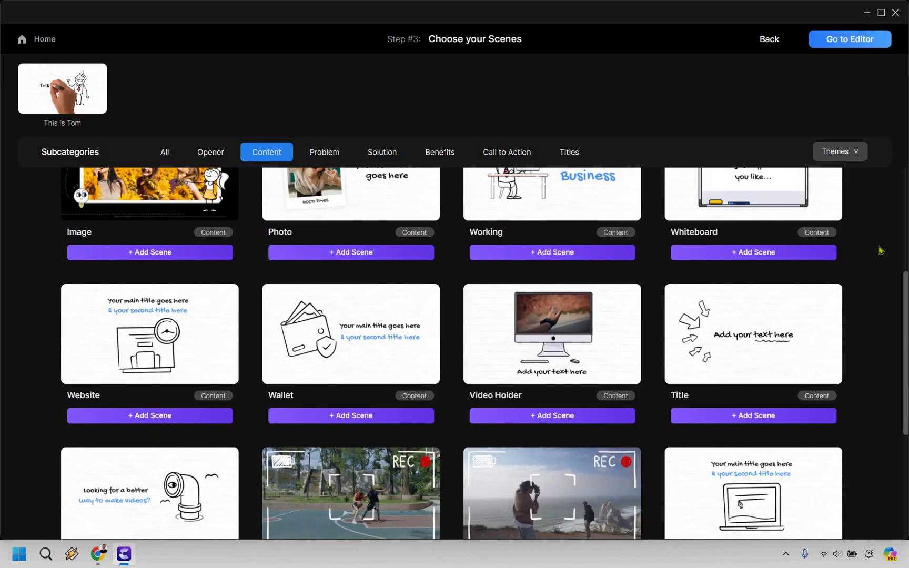
scroll(881, 251, "down", 4)
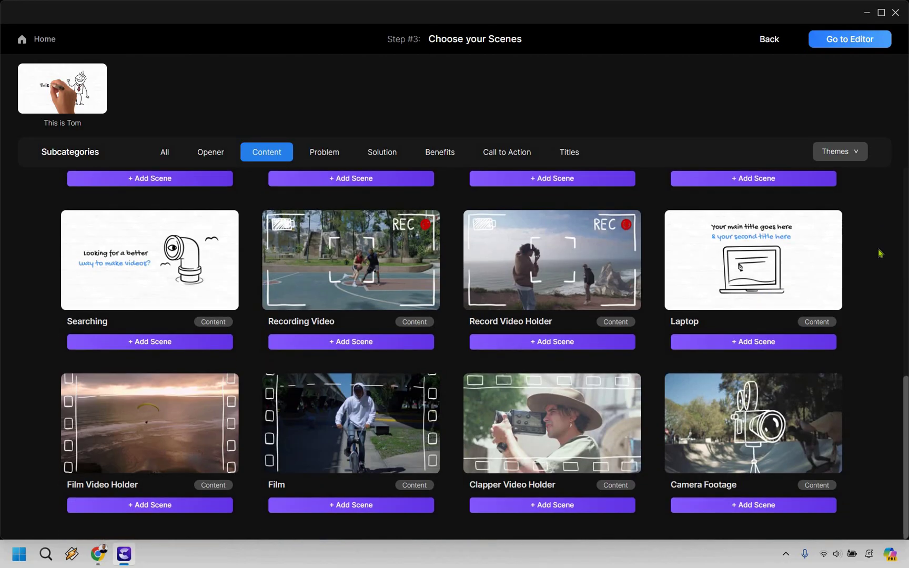
scroll(880, 253, "up", 3)
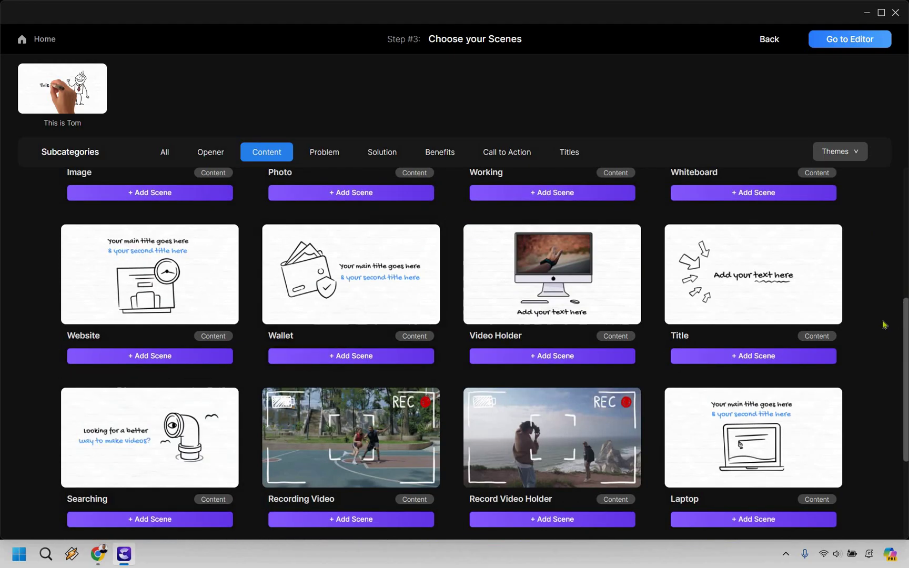
scroll(886, 324, "up", 3)
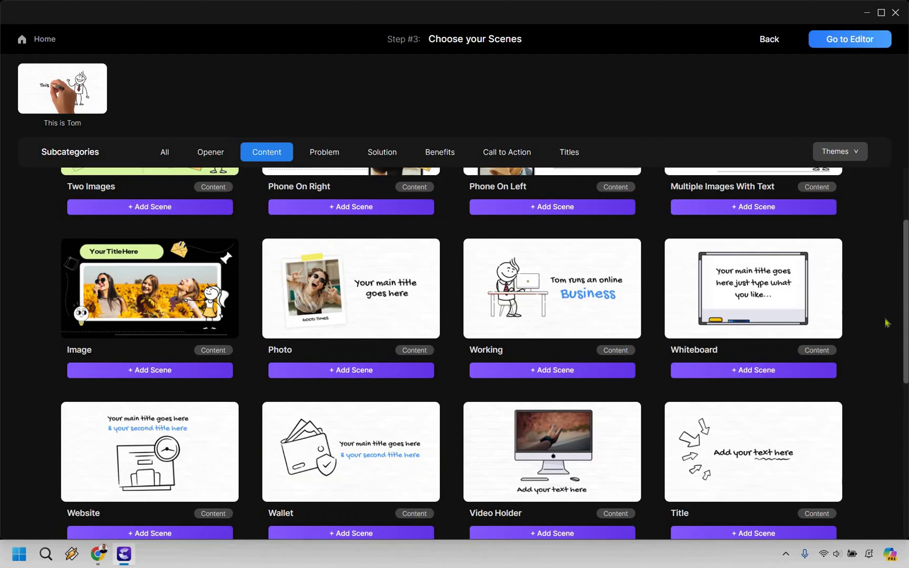
scroll(885, 323, "up", 1)
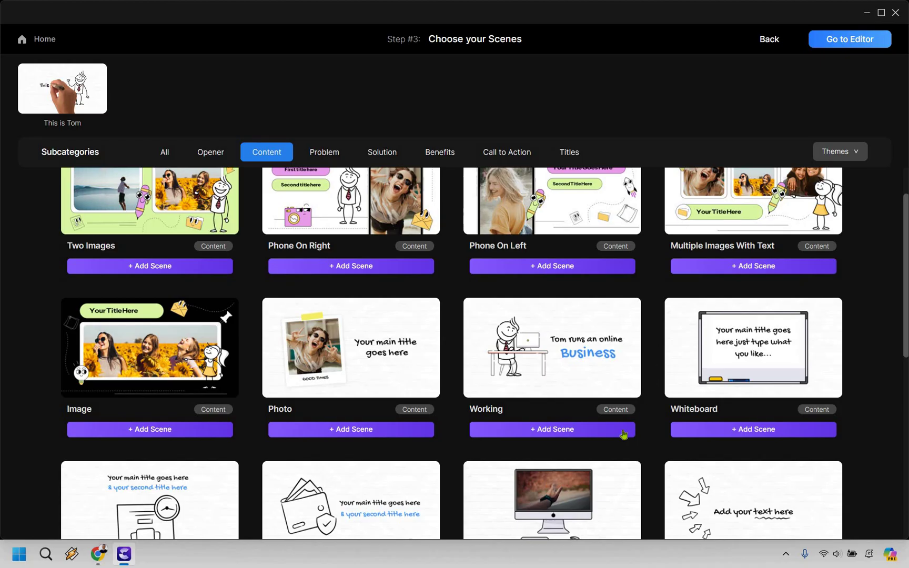
- Add the Sales and Whiteboard scenes from the Problem subcategory
left_click(318, 152)
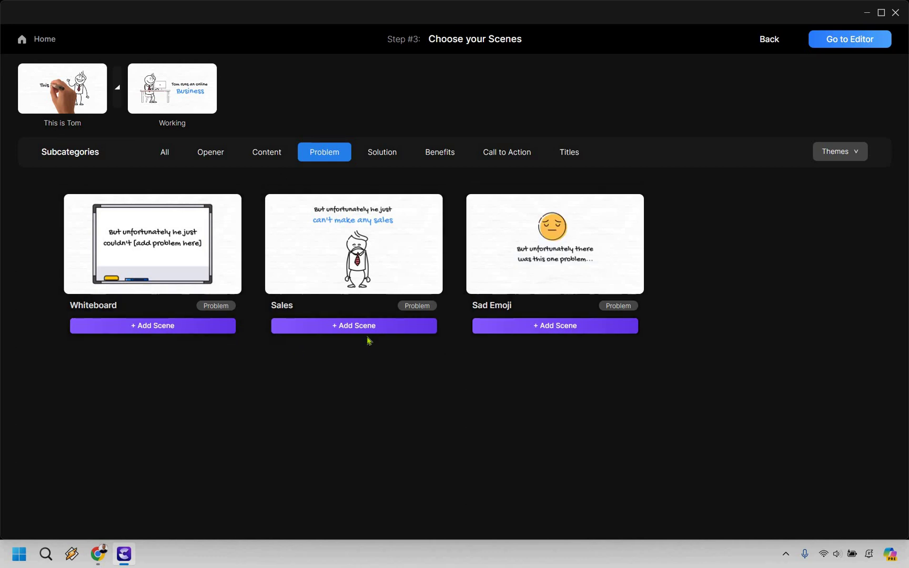
left_click(363, 326)
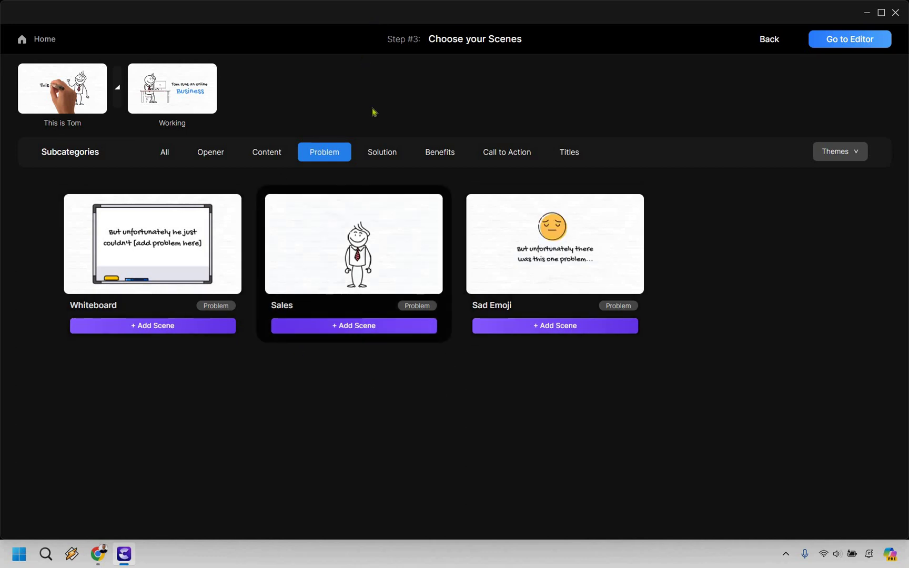
left_click(382, 152)
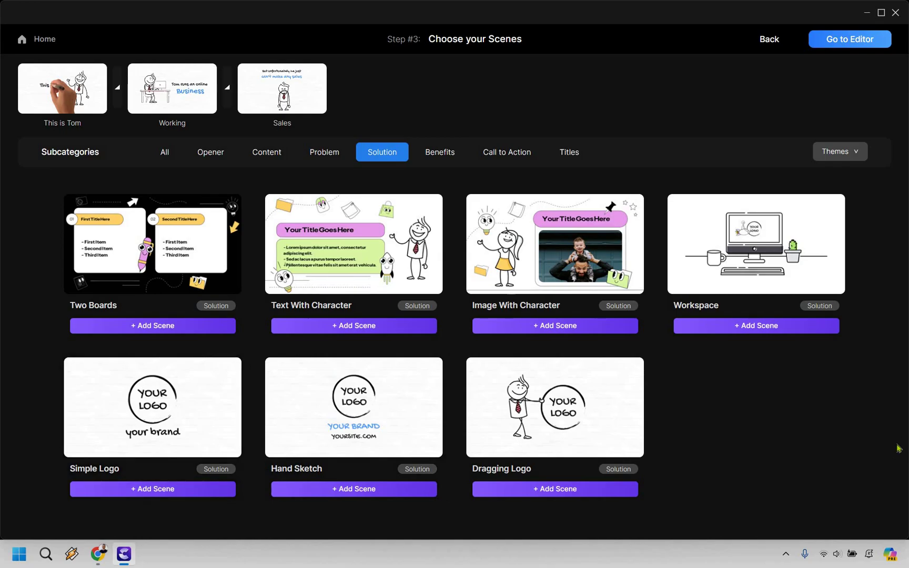
left_click(322, 152)
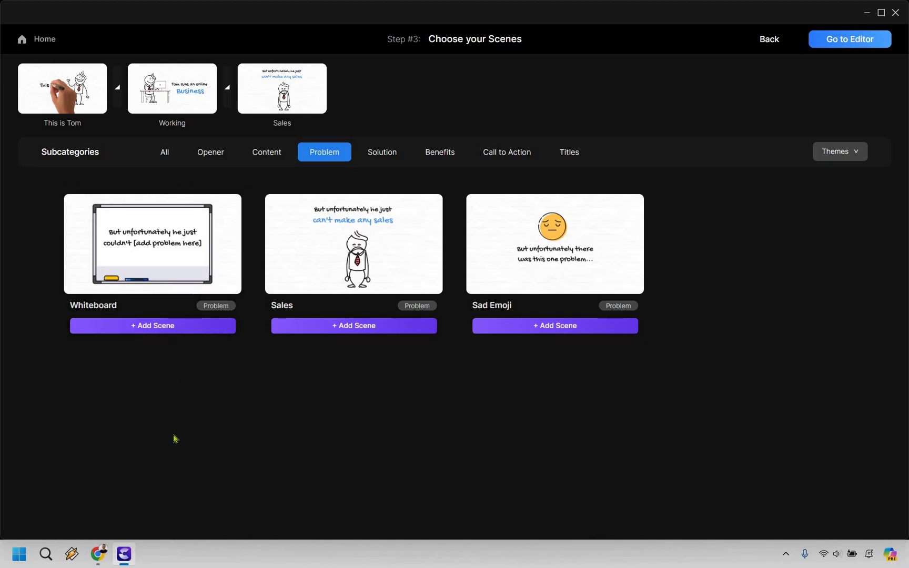
left_click(159, 330)
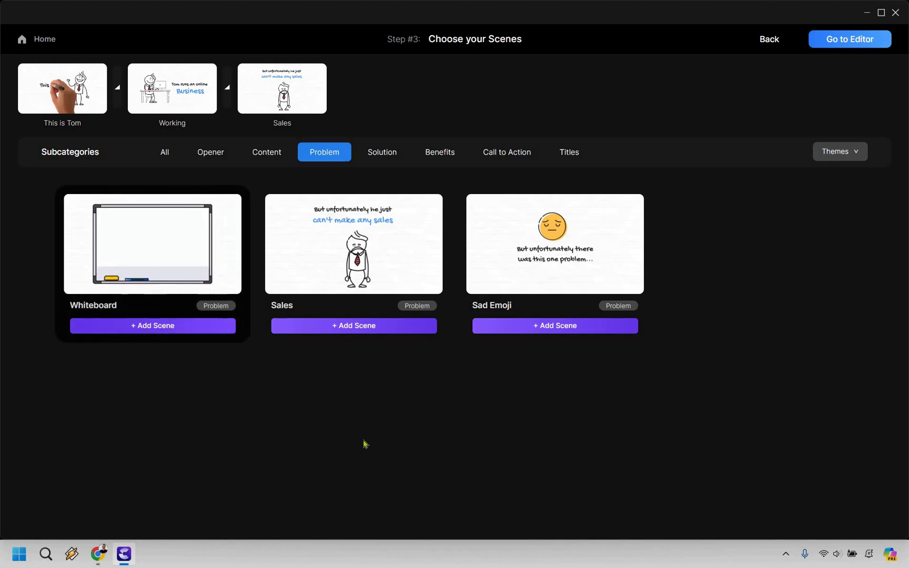
- Add the Dragging Logo scene from the Solution subcategory and the Success scene from Benefits
left_click(373, 157)
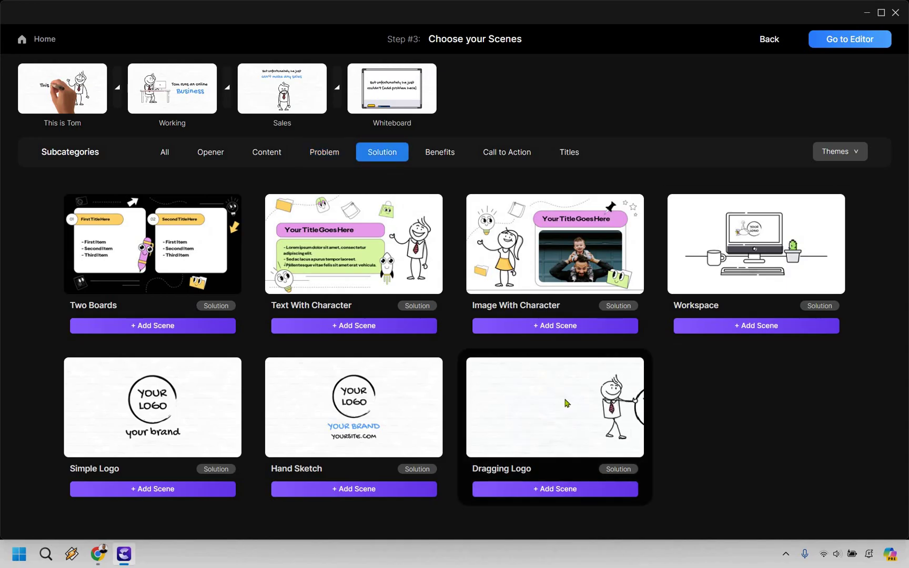
left_click(574, 493)
key("Right")
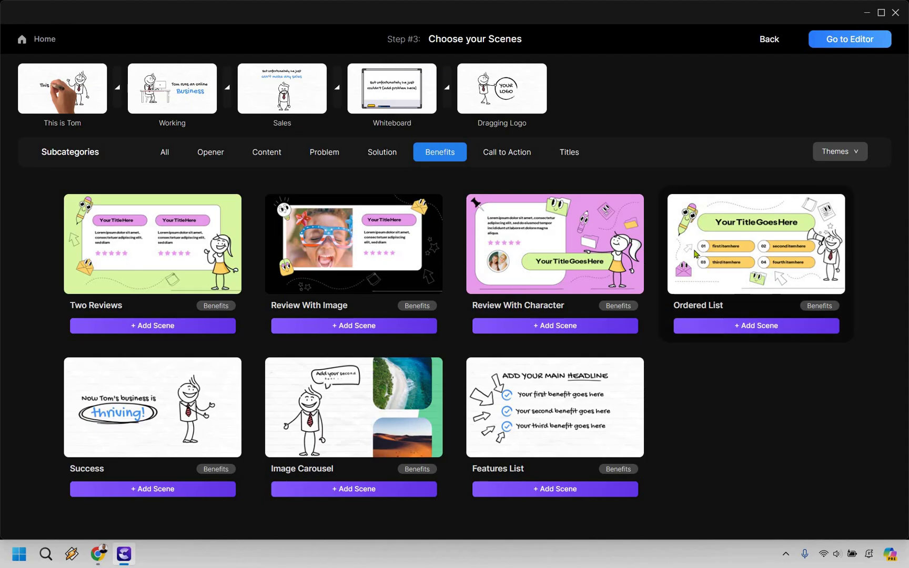
left_click(130, 490)
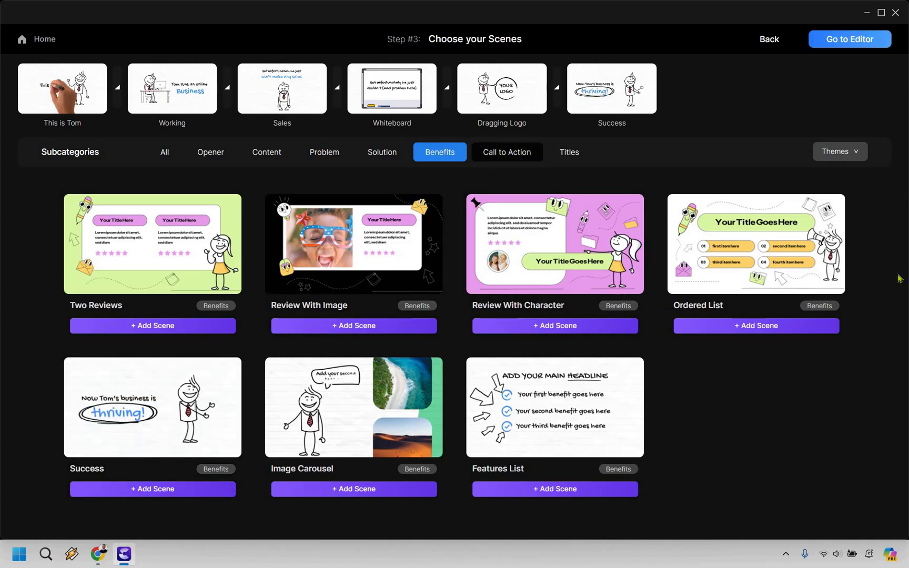
- Add the Logo & Text scene from the Call to Action subcategory and view the available Titles scenes
key("Return")
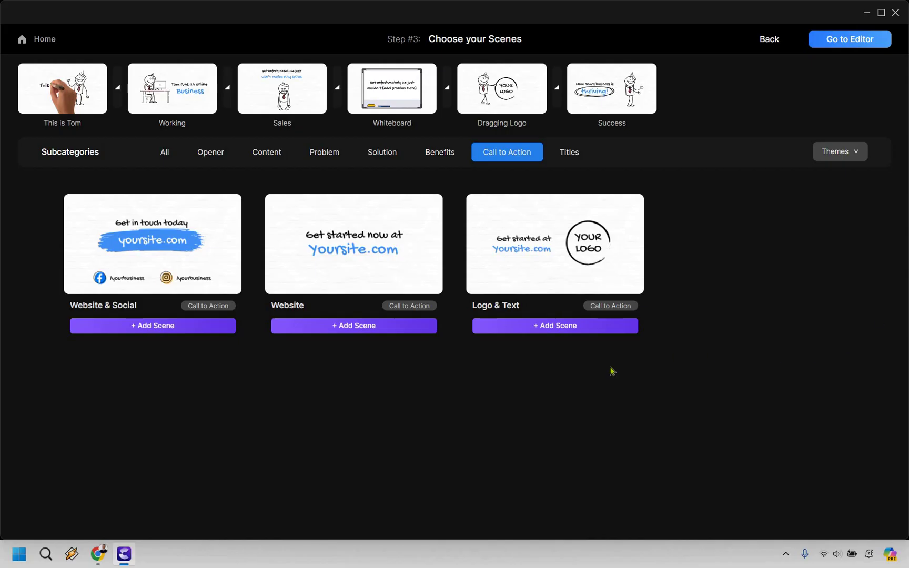
left_click(554, 327)
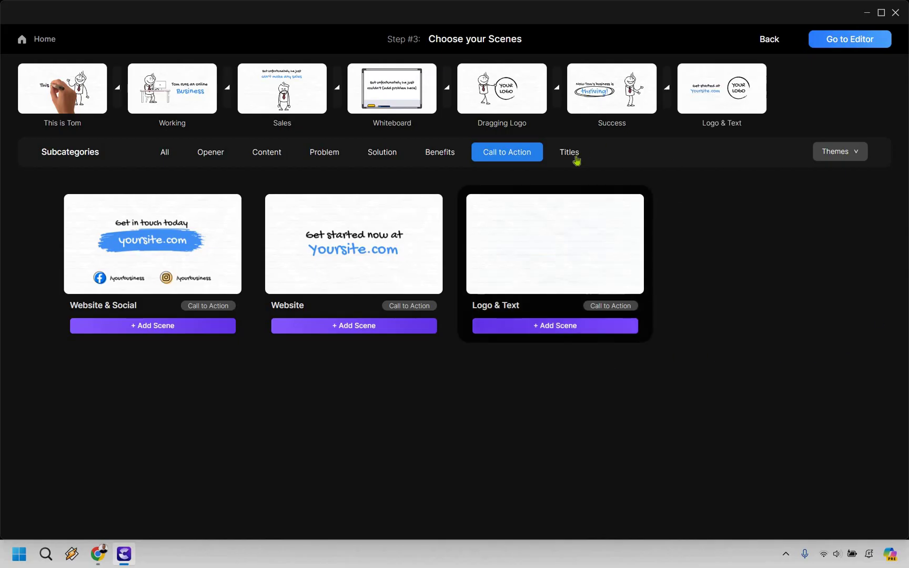
key("Return")
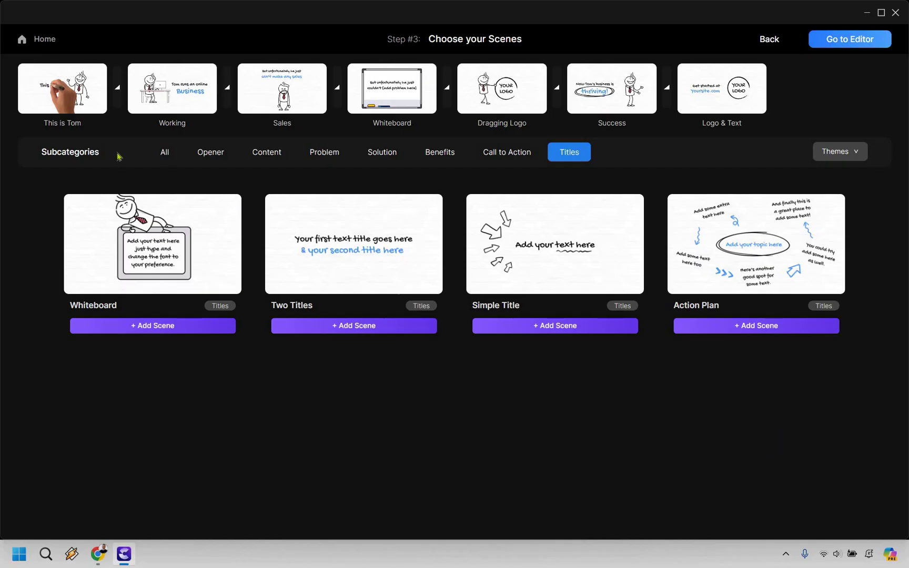
- Set the Swing Left transition between the first two scenes and apply a transition to all scenes
left_click(117, 87)
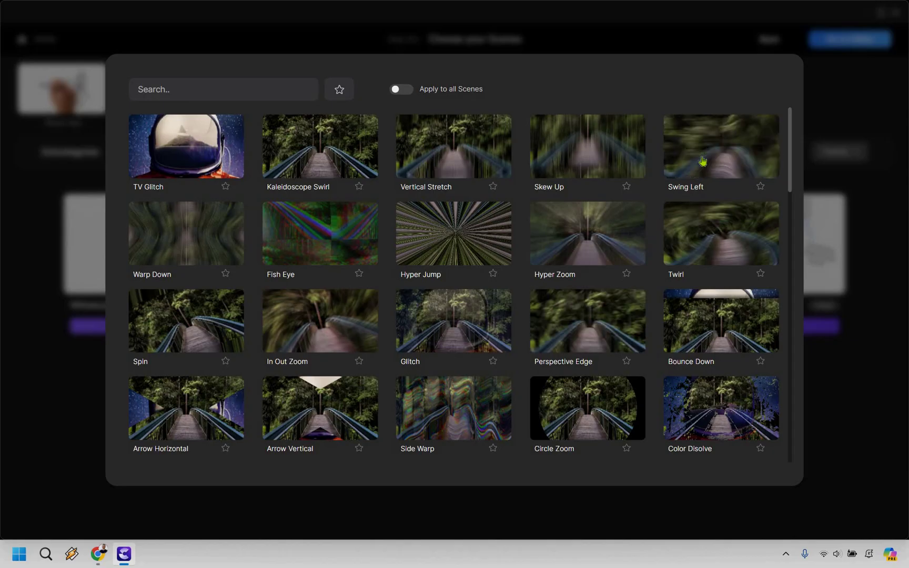
left_click(168, 137)
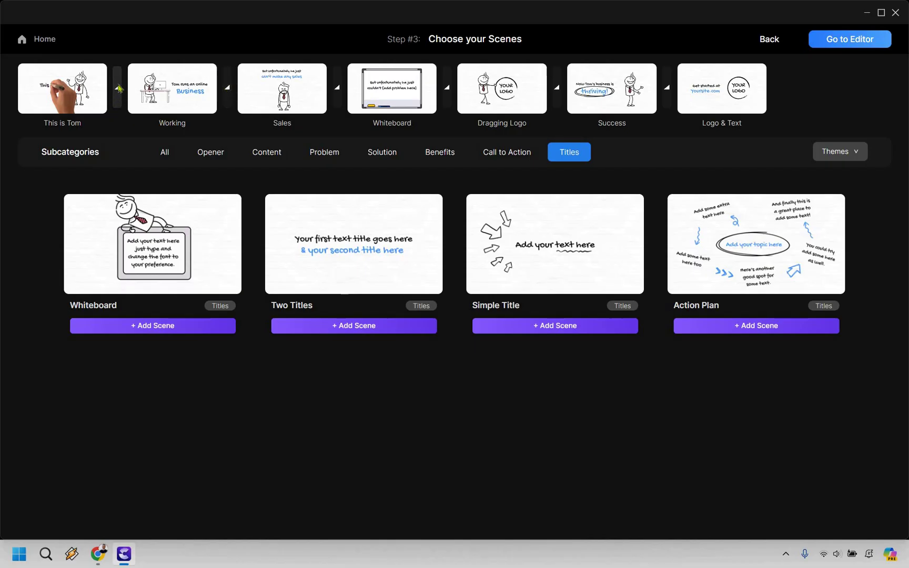
left_click(395, 84)
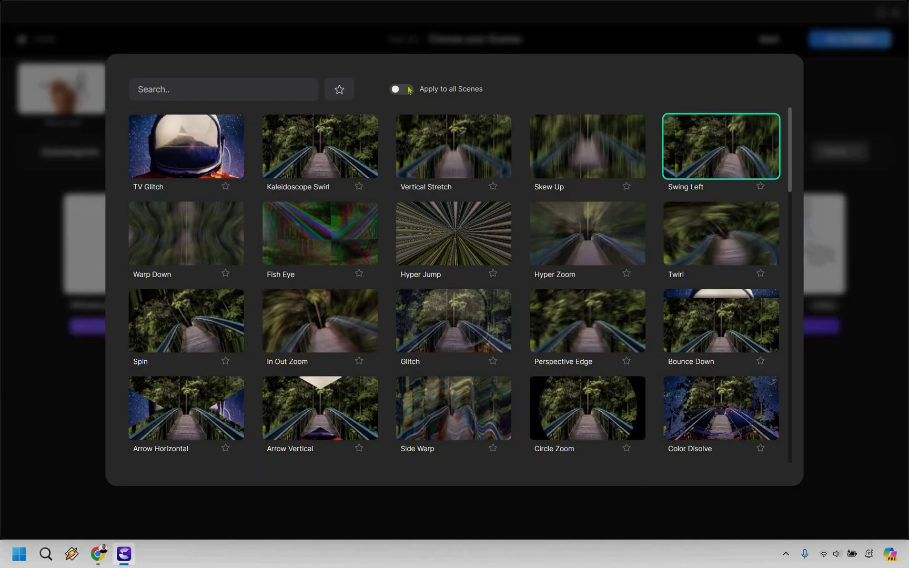
left_click(405, 93)
left_click(350, 151)
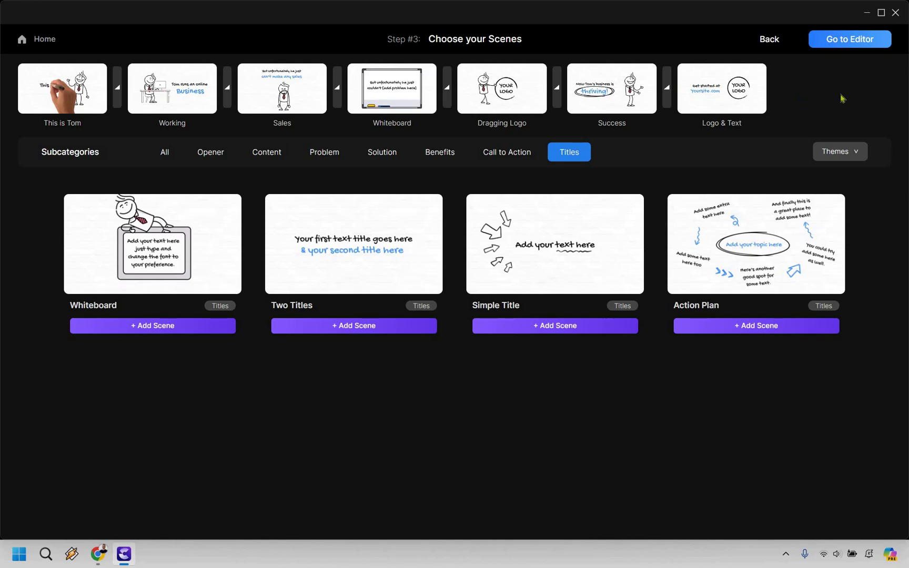
- Open the chosen scenes in the editor without picking a music style and play the video from the start
left_click(838, 43)
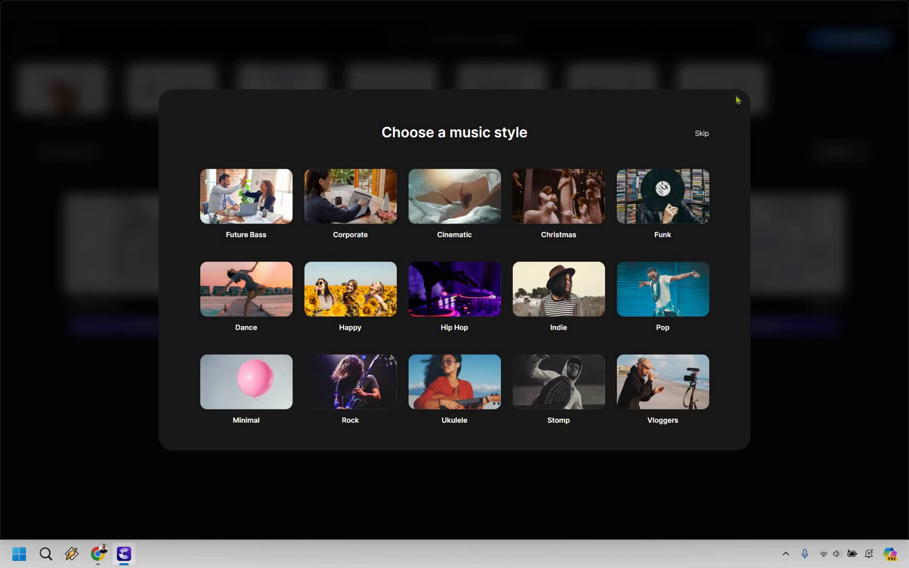
left_click(702, 133)
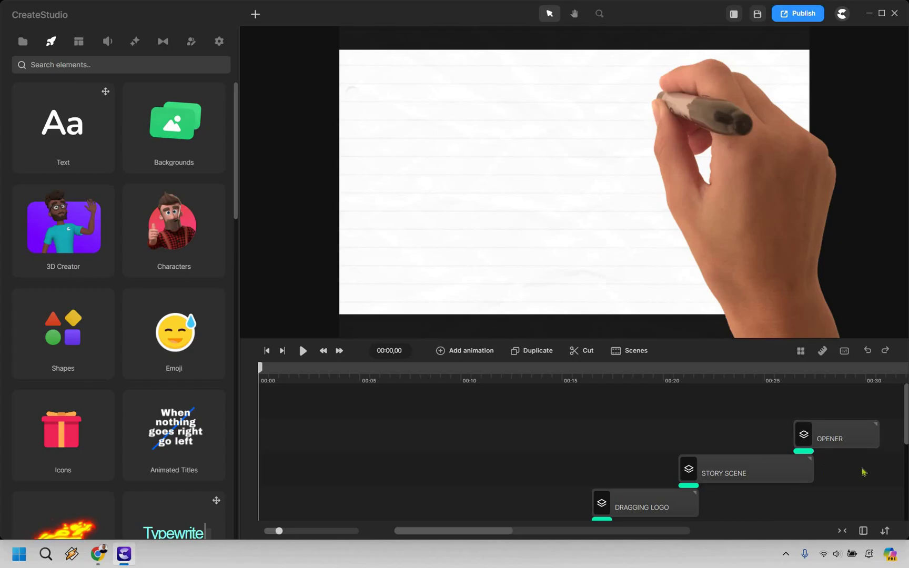
scroll(863, 472, "down", 5)
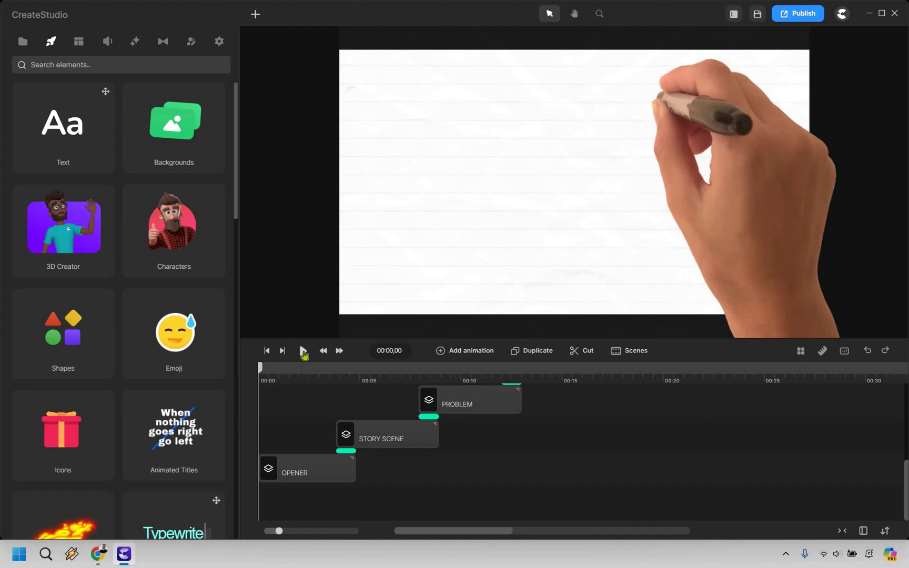
left_click(304, 351)
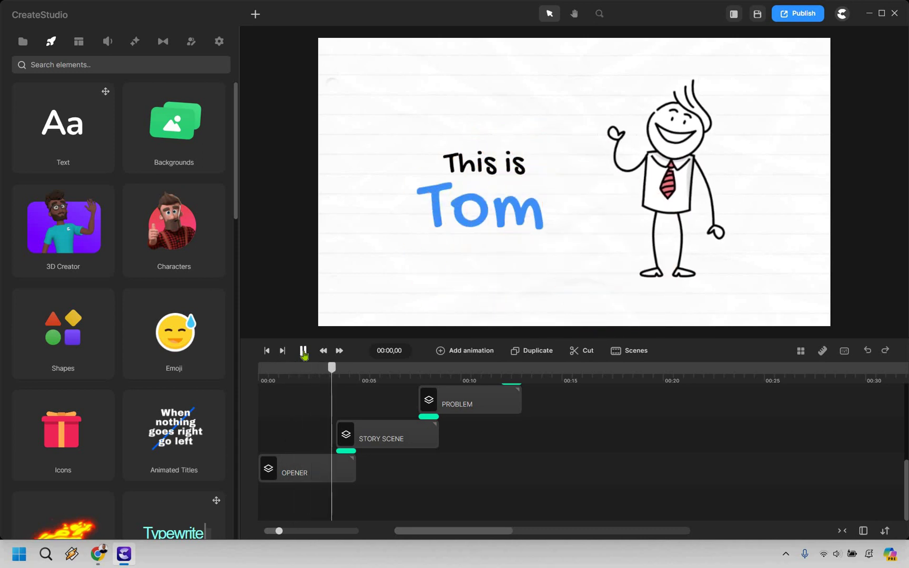
- Pause the preview, replace the character's name in the opener scene's Text 2 with the new first name, and open the Text 1 formatting options
left_click(303, 352)
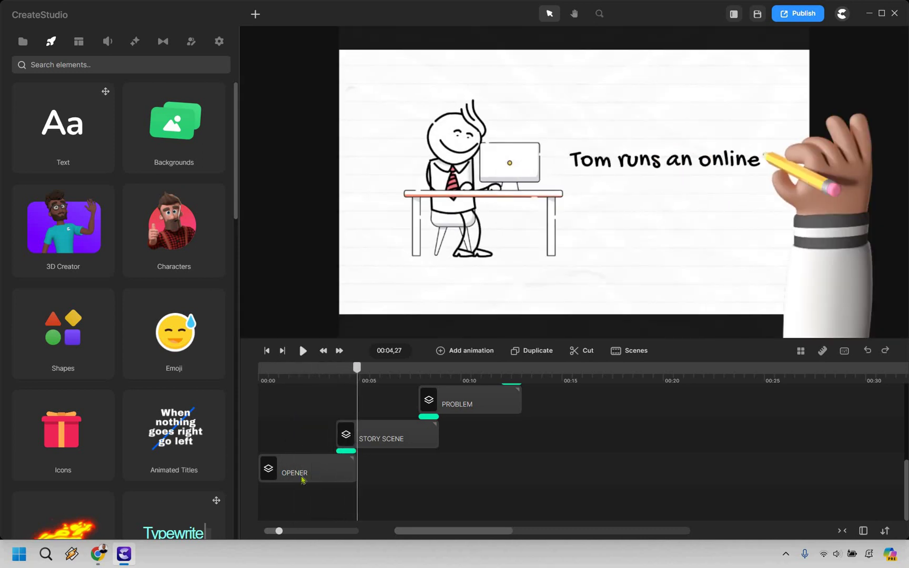
left_click(305, 471)
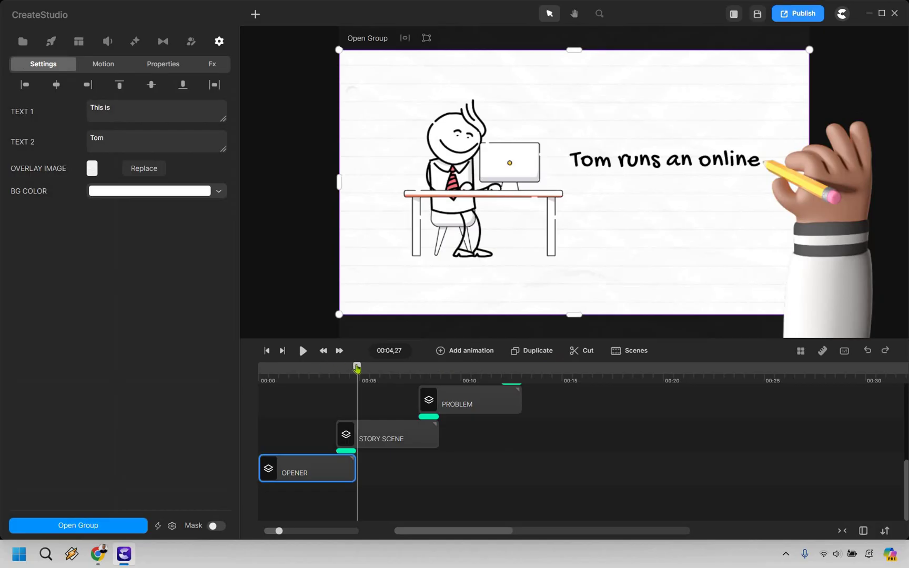
left_click(331, 368)
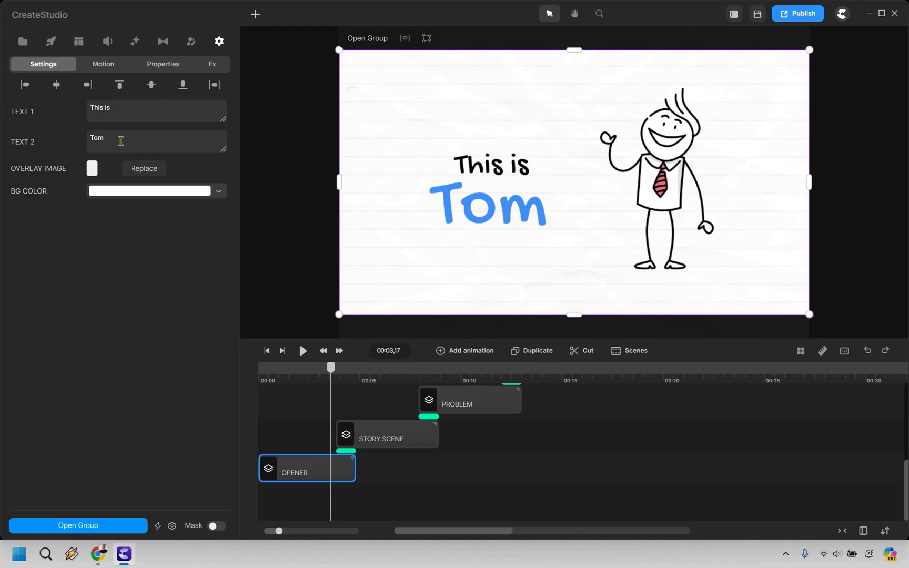
key("BackSpace")
key("BackSpace")
key("BackSpace")
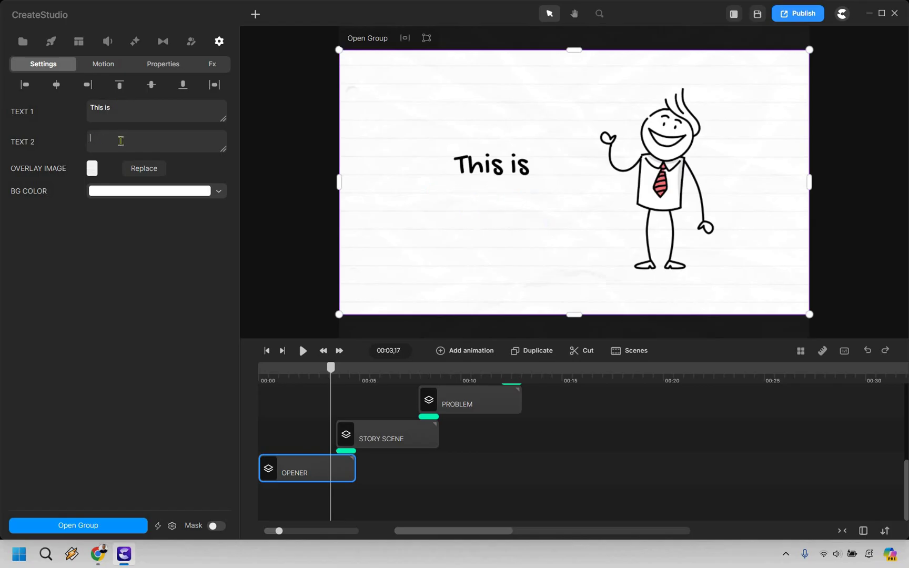
type("James")
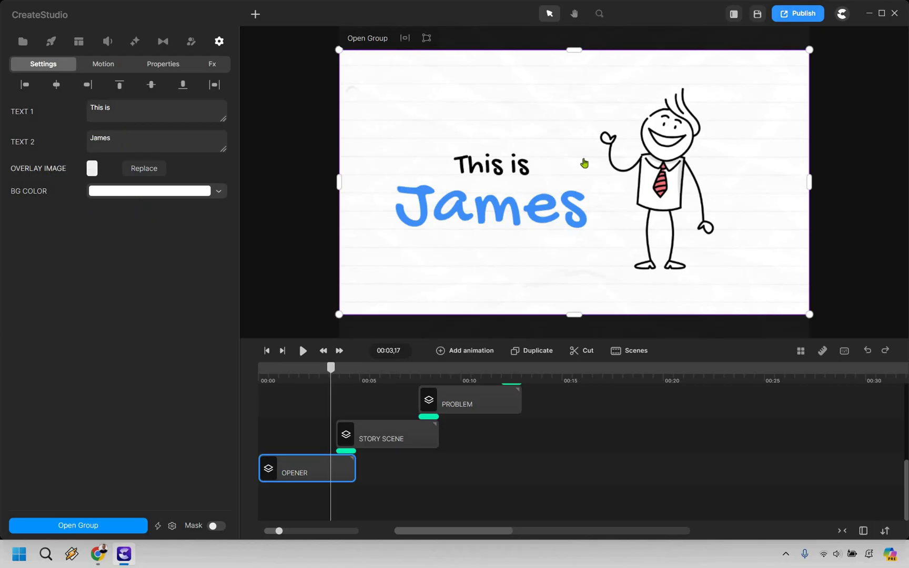
left_click(25, 112)
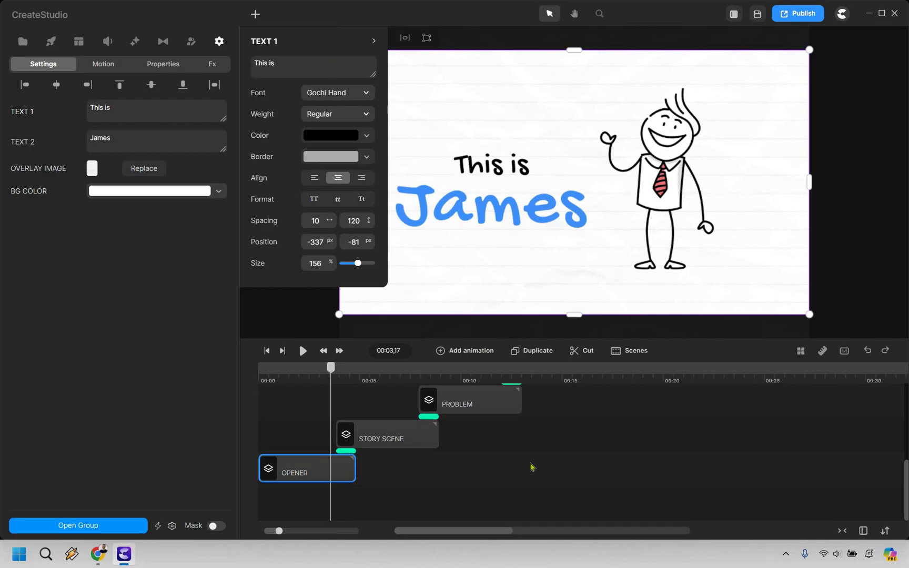
- Replace the character's name in Text 1 of the first Story Scene, before "runs an online", with the new first name
left_click(331, 374)
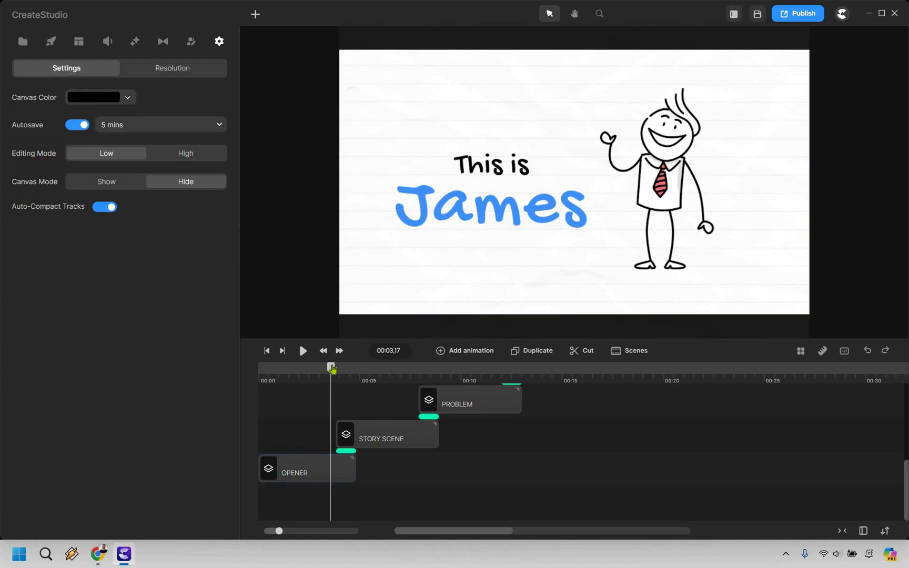
left_click(382, 371)
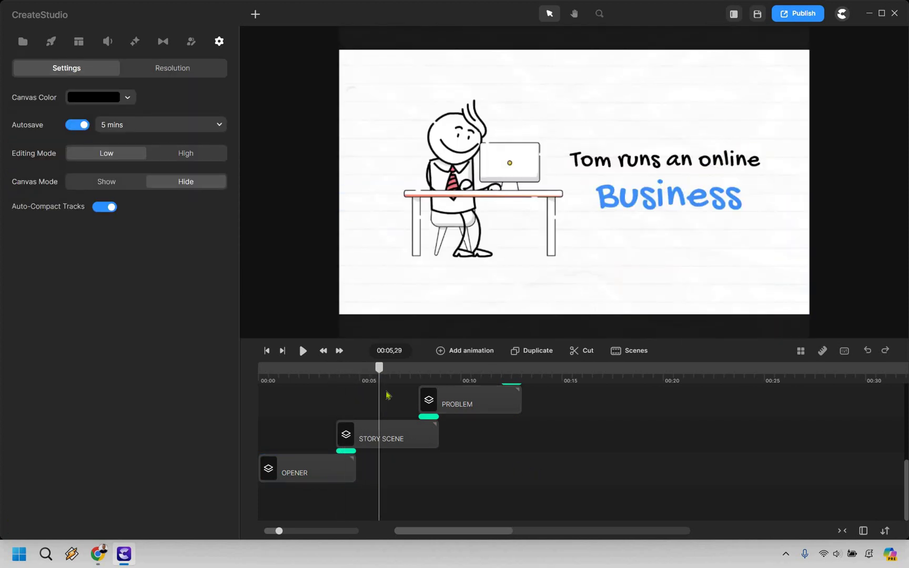
left_click(393, 444)
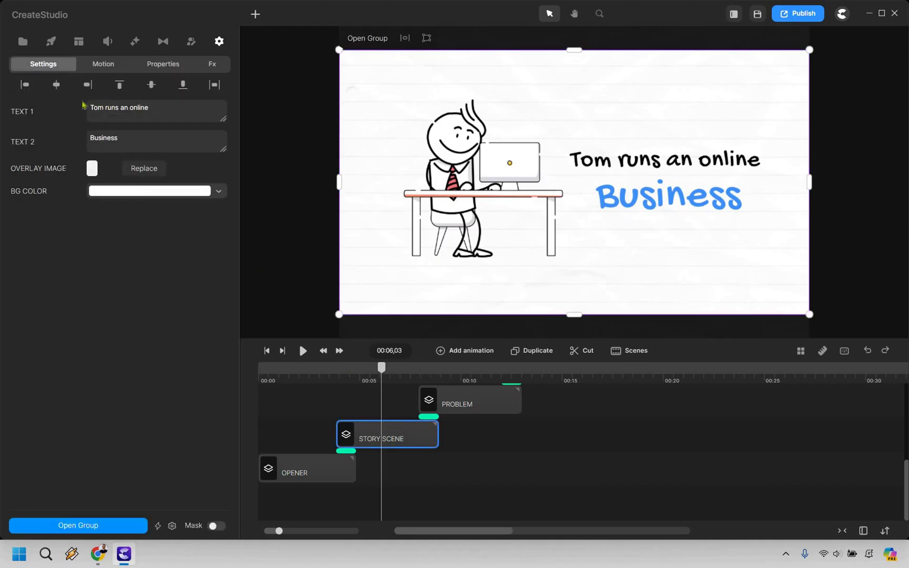
double_click(82, 105)
type("James")
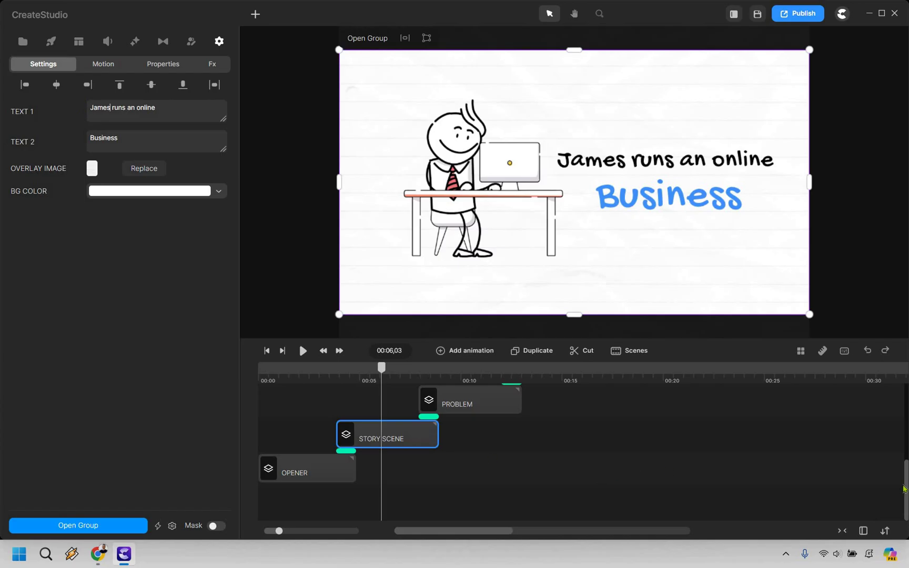
- Examine the content and wording of the two Problem scenes along the timeline
scroll(906, 478, "up", 2)
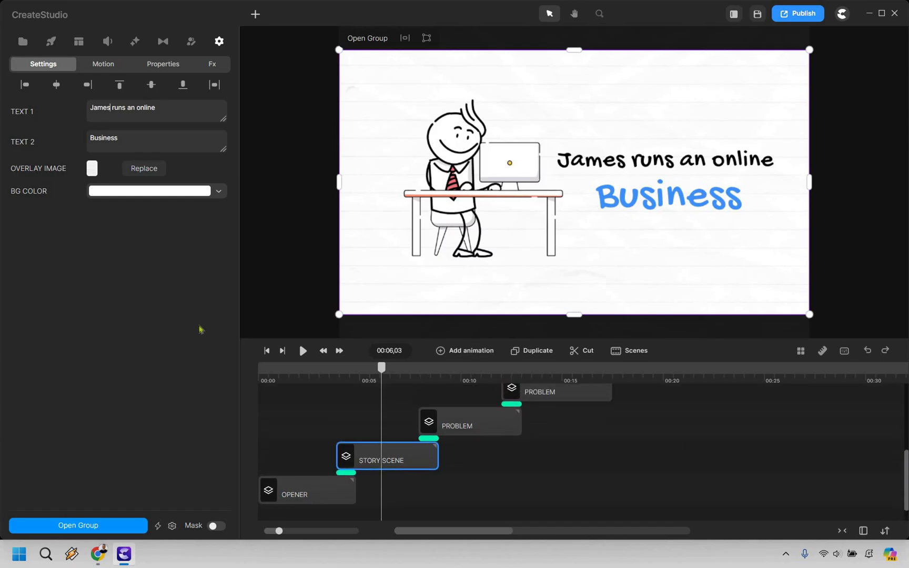
left_click(456, 377)
left_click(468, 378)
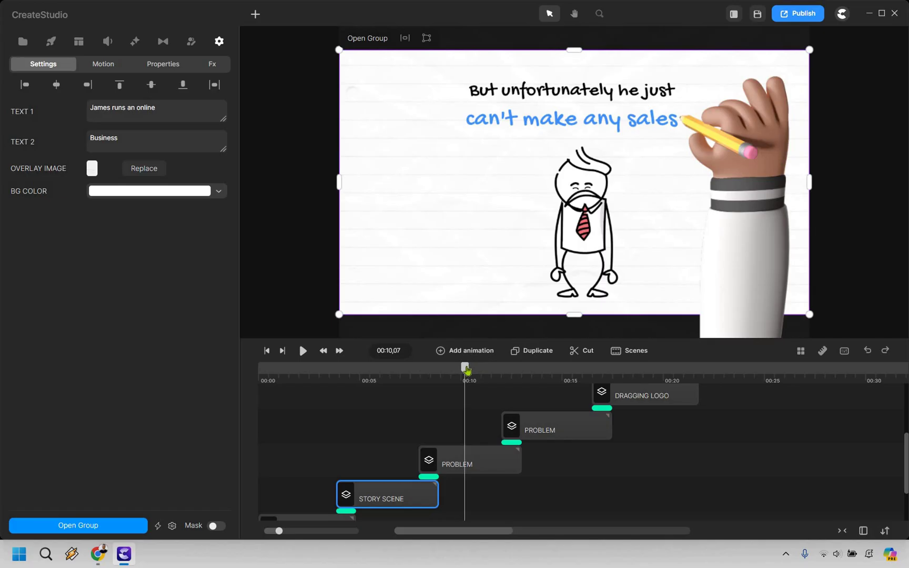
left_click_drag(468, 371, 547, 375)
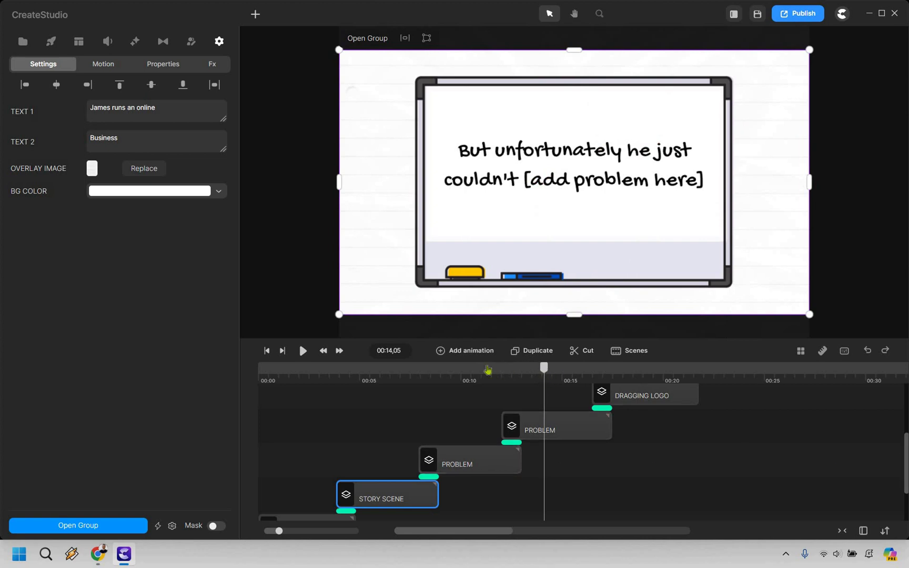
left_click(472, 370)
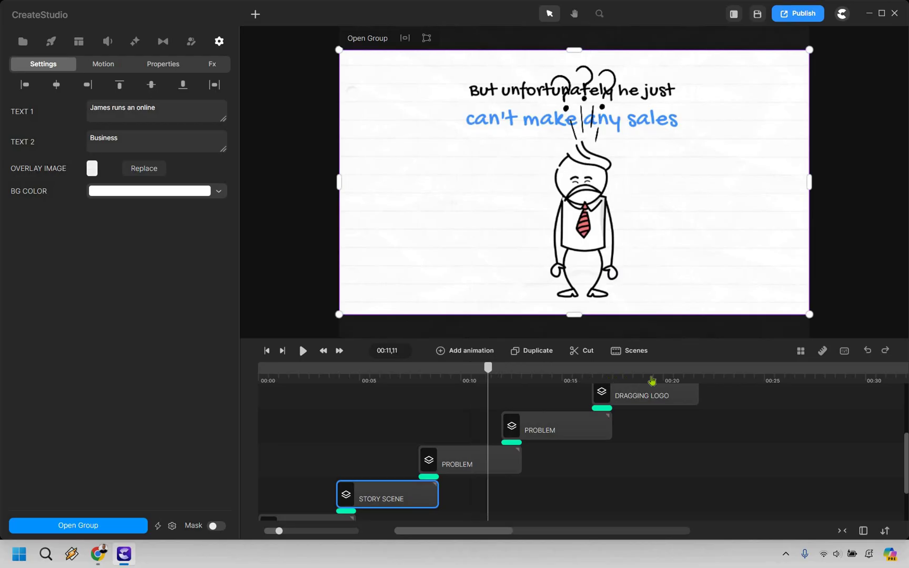
left_click(648, 379)
left_click(559, 385)
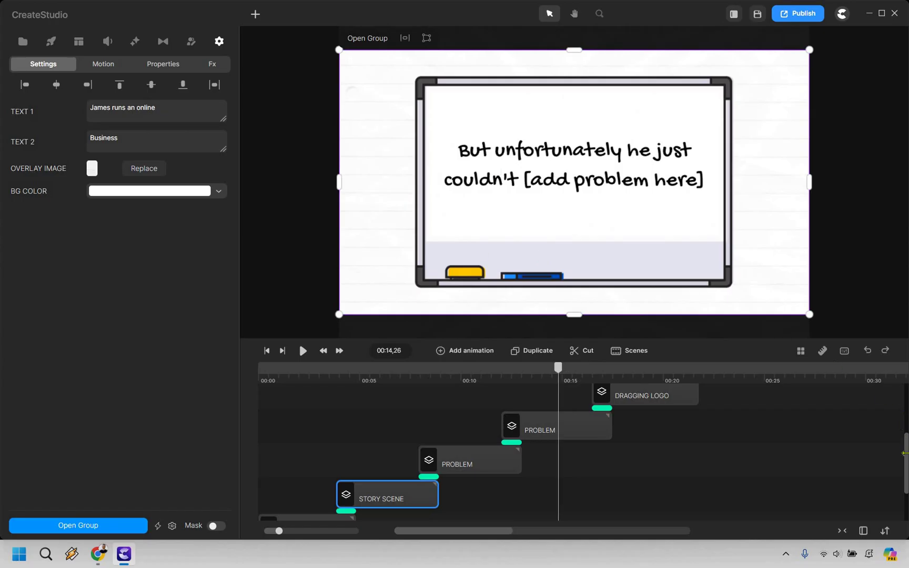
- Replace the second Problem scene's whiteboard text with "Then he stumbled upon Marketing Island...", breaking the line before "Marketing"
scroll(599, 461, "up", 1)
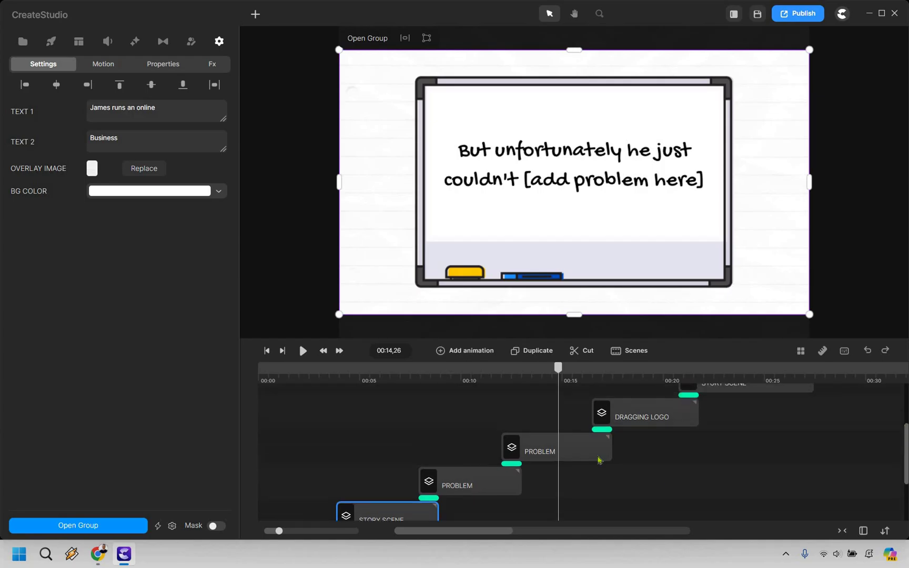
scroll(599, 461, "up", 1)
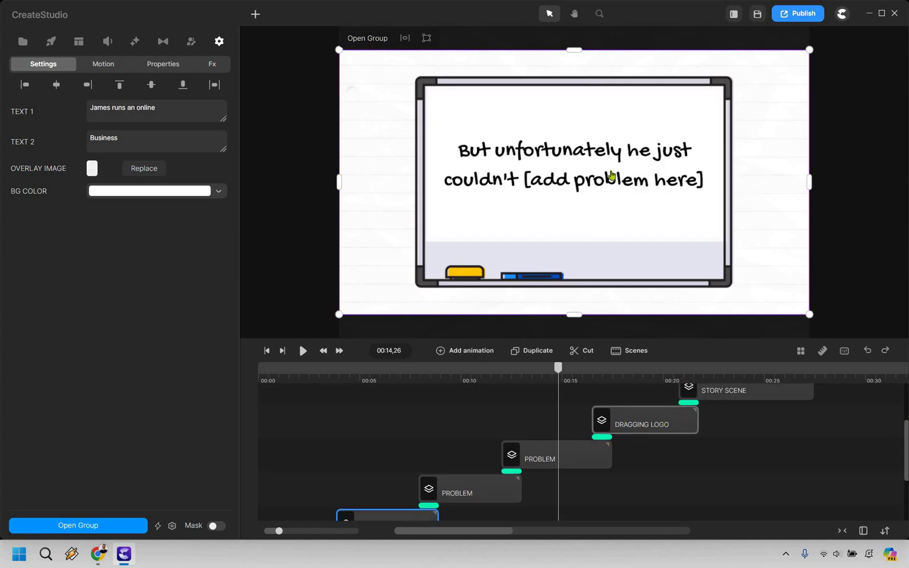
left_click(573, 465)
left_click_drag(180, 120, 79, 115)
key("ctrl+a")
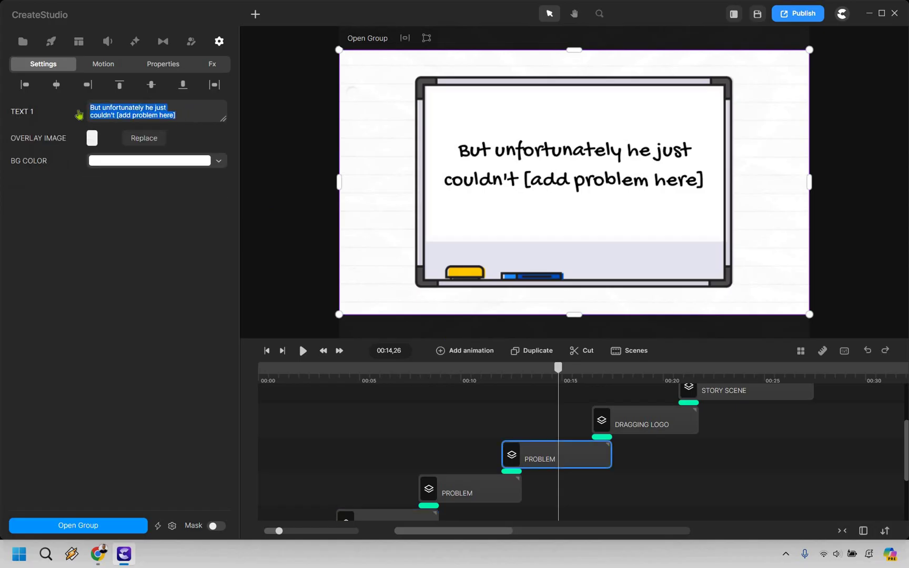
type("Then he stumbled upon Marketing")
type("Island...")
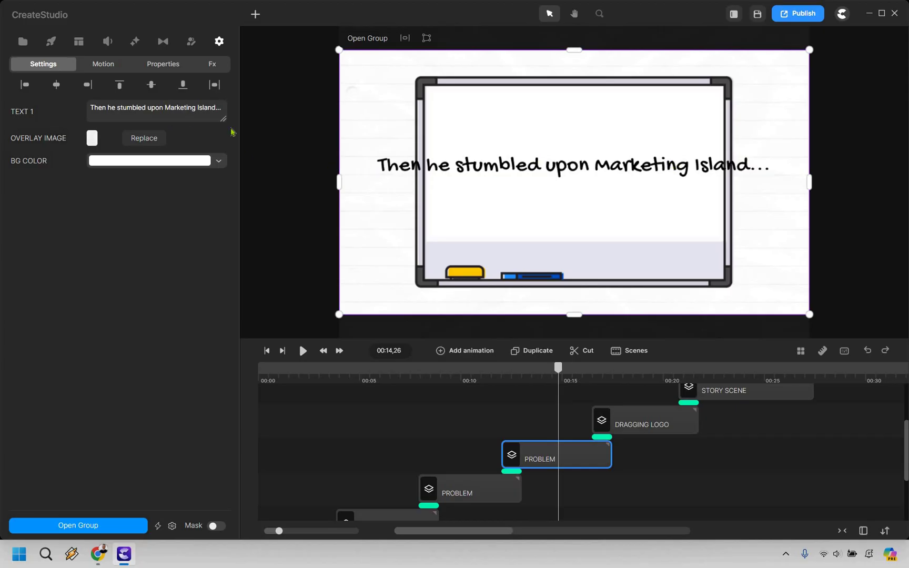
key("Return")
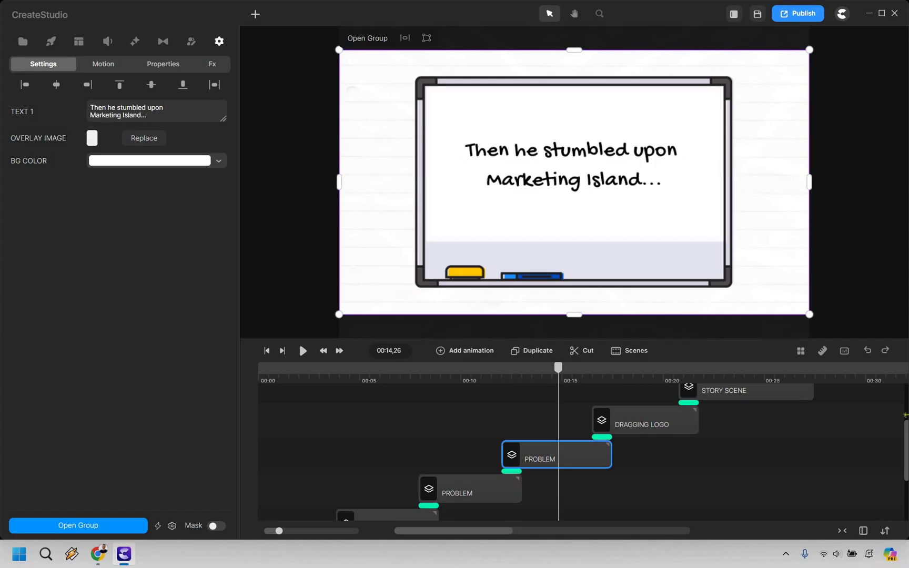
- Replace the placeholder logo in the Dragging Logo scene with the palm-tree image from the project media
scroll(578, 371, "up", 2)
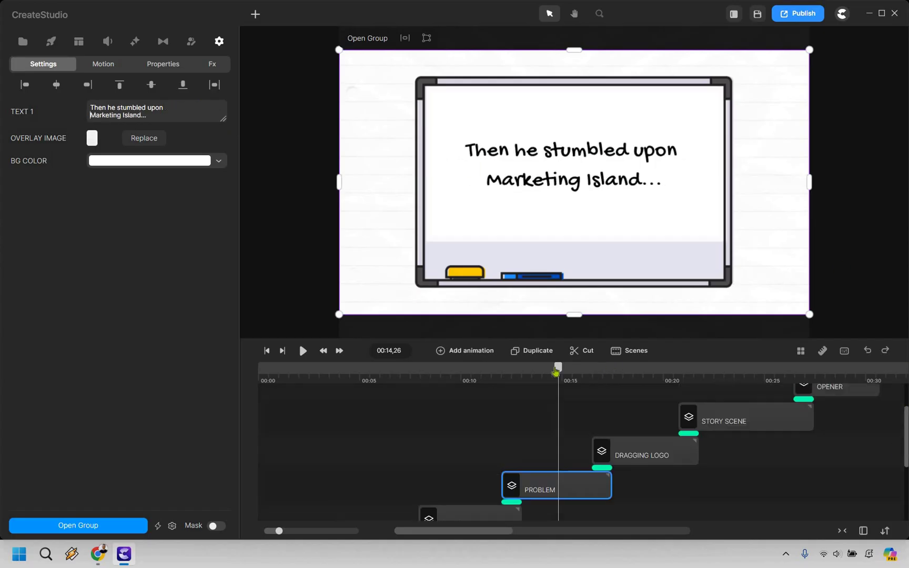
left_click_drag(576, 370, 649, 371)
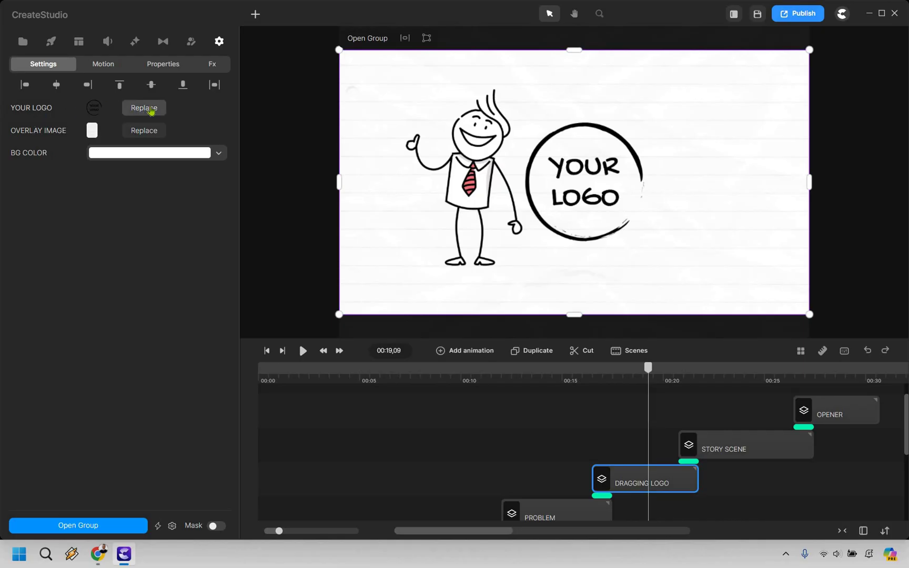
left_click(127, 113)
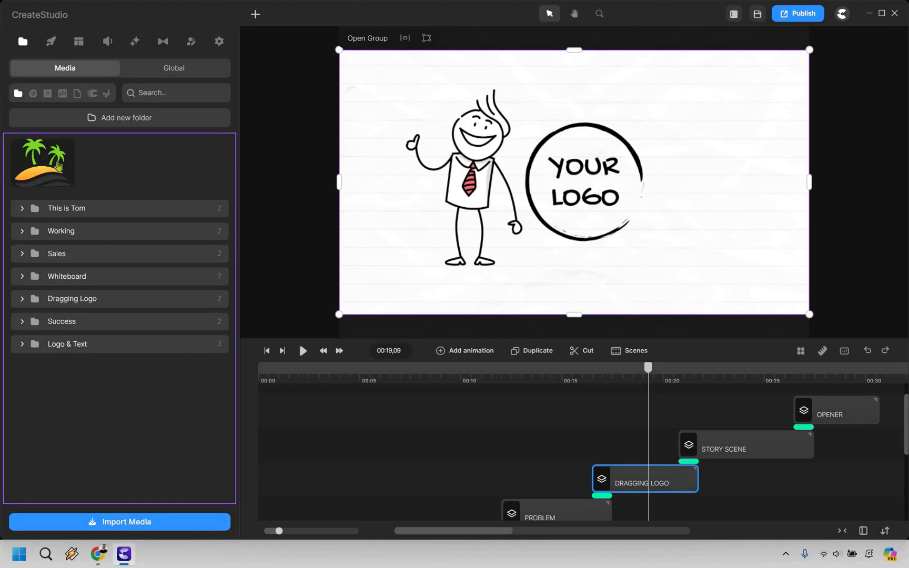
left_click(58, 166)
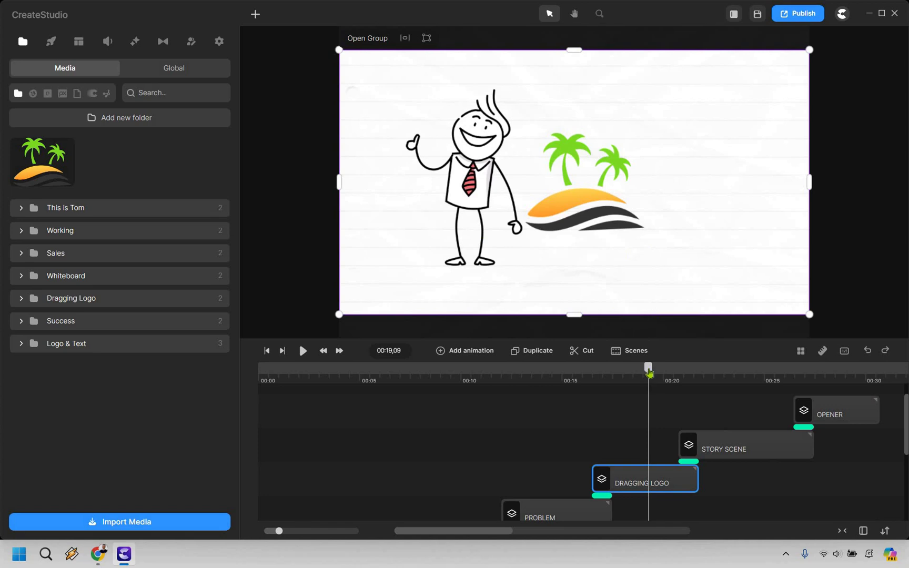
- Replace the possessive name before "business is" in the thriving scene's Text 1 with the new character name's possessive form
left_click(720, 372)
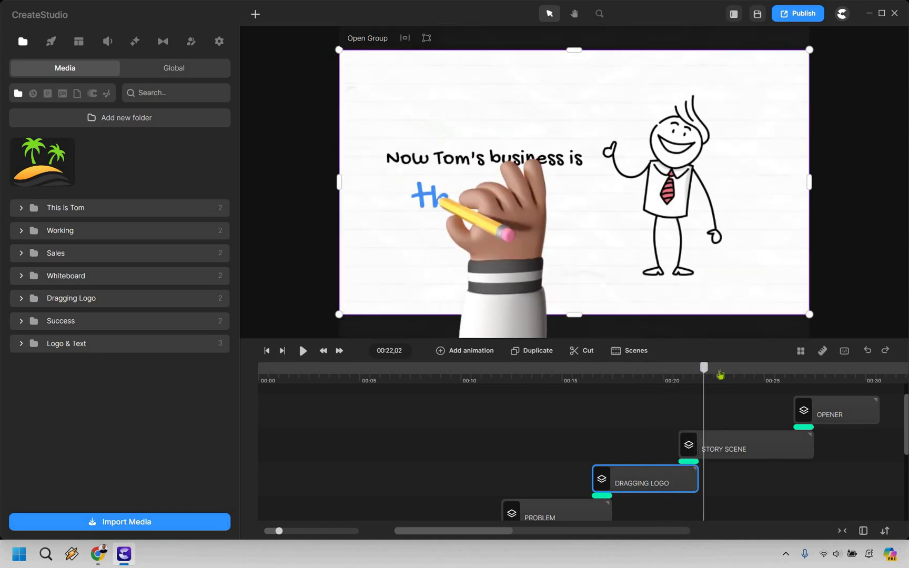
left_click_drag(721, 373, 722, 375)
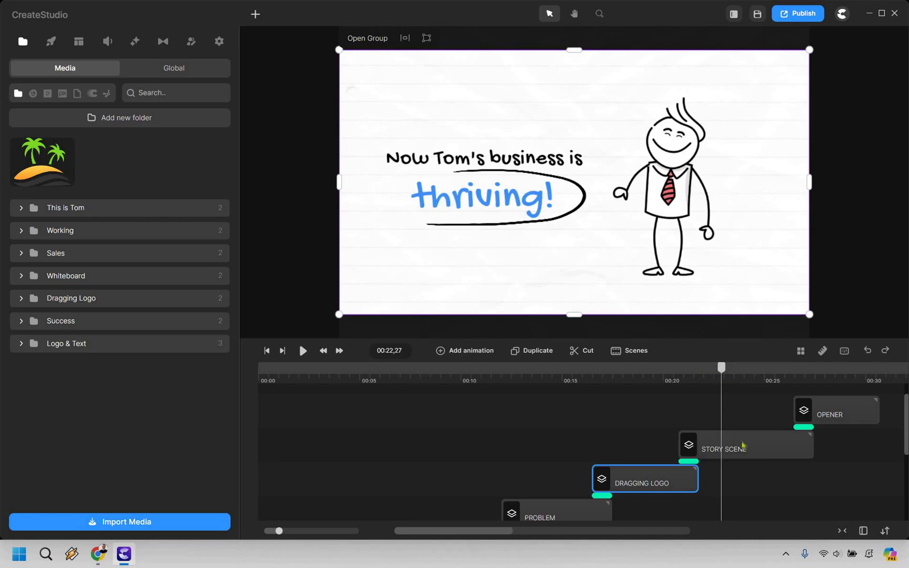
left_click(394, 252)
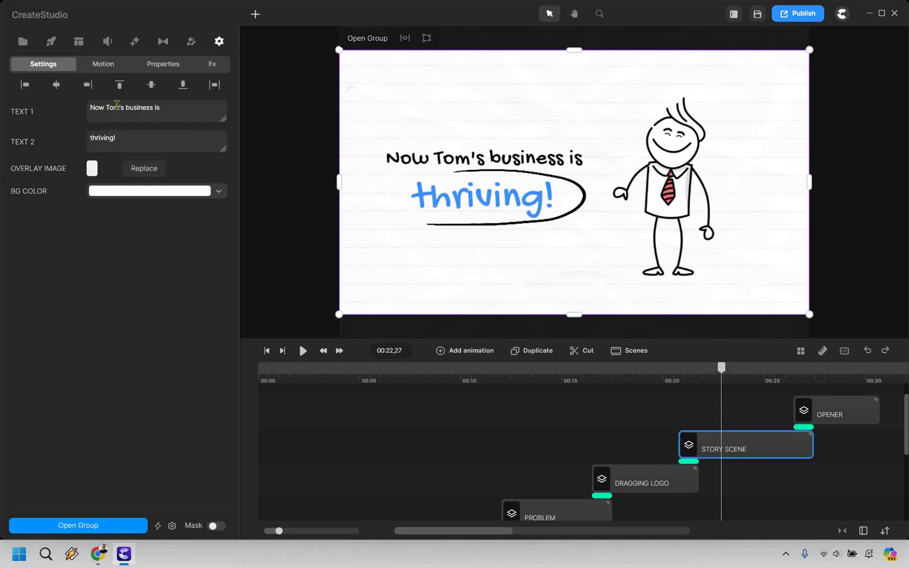
double_click(126, 106)
type("James'")
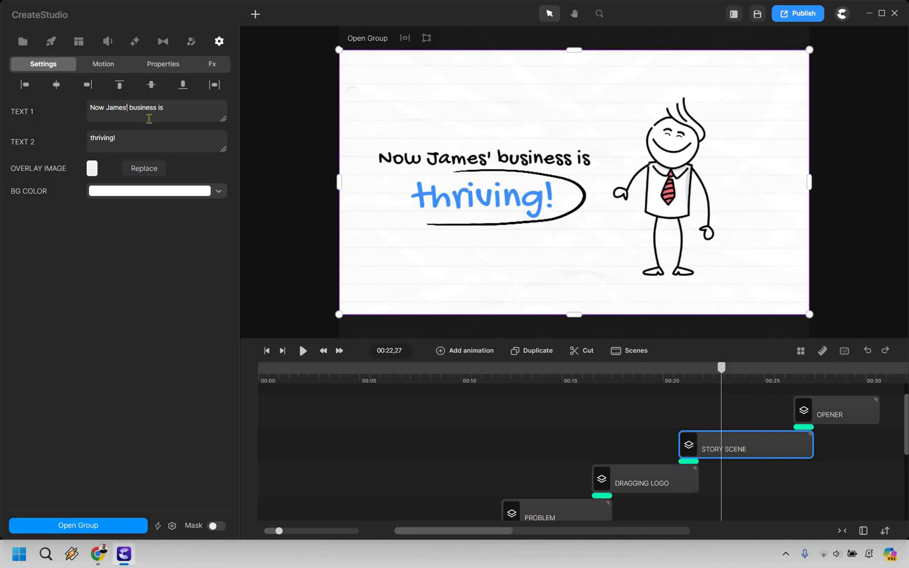
key("shift+Right")
- Replace the placeholder logo in the final "Get started at" scene with the palm-tree image from the project media
left_click(817, 377)
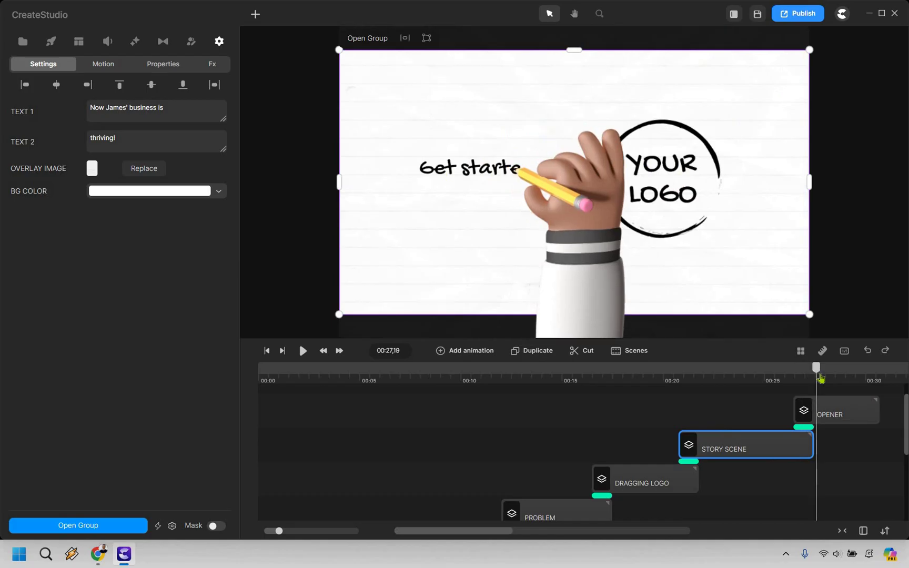
left_click_drag(821, 378, 838, 379)
left_click(824, 415)
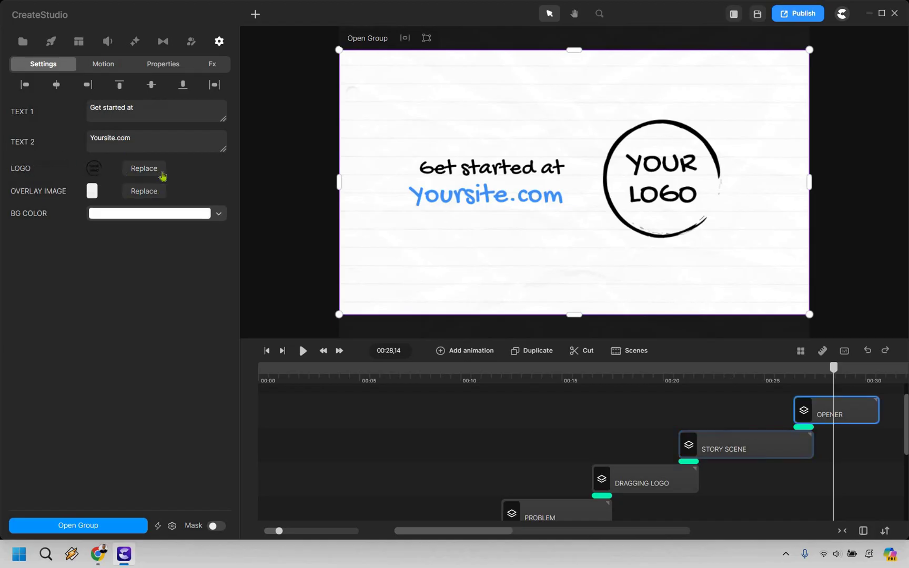
left_click(144, 168)
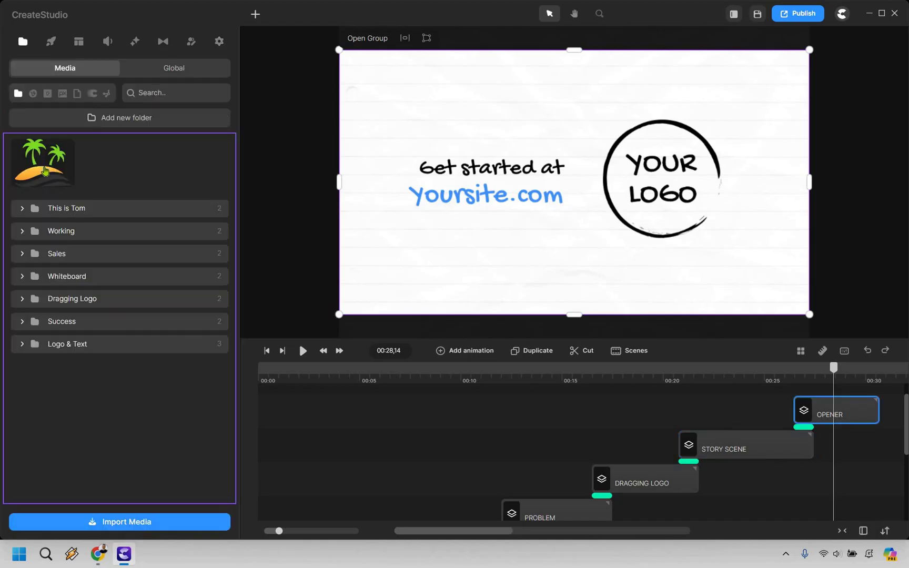
left_click(42, 168)
- Change the final scene's "Yoursite.com" text to "YT: Marketing Island"
double_click(471, 205)
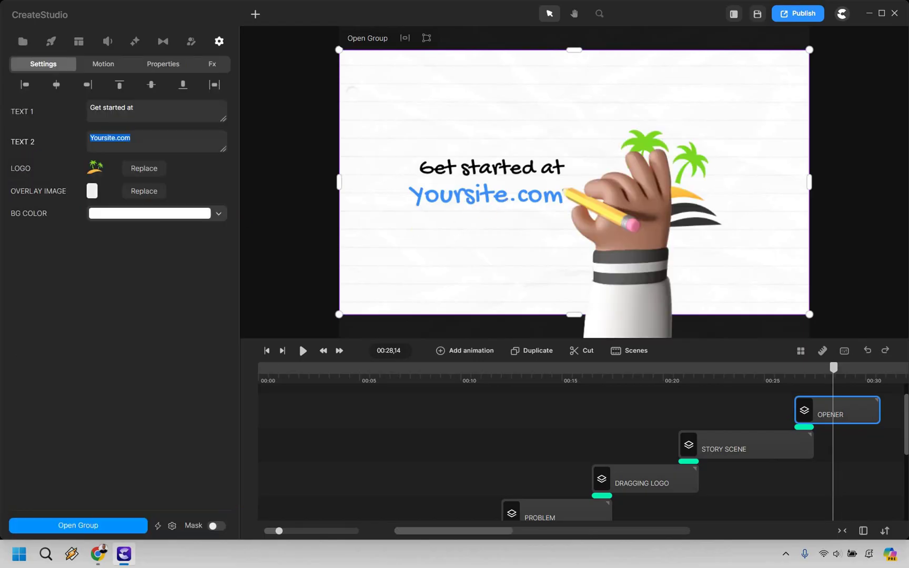
type("YT: Marketing")
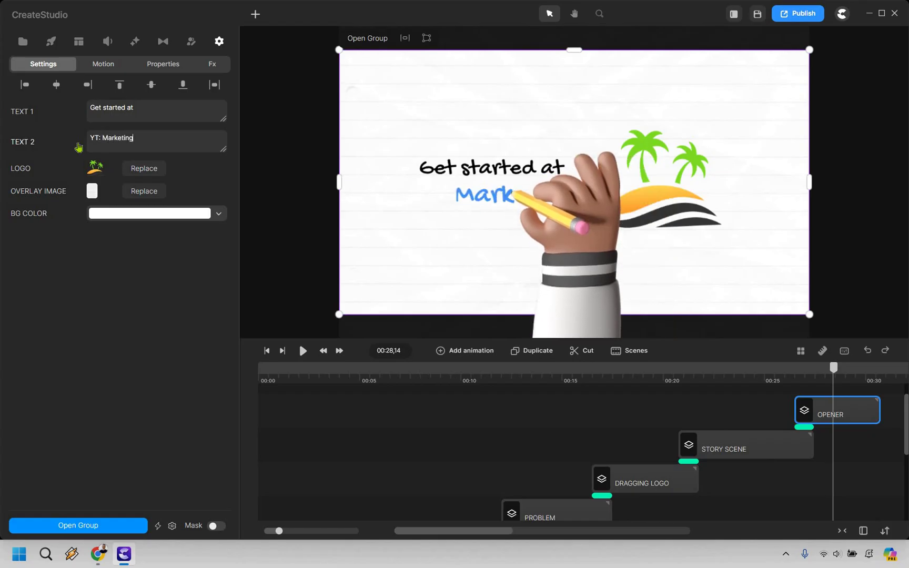
type(" Island")
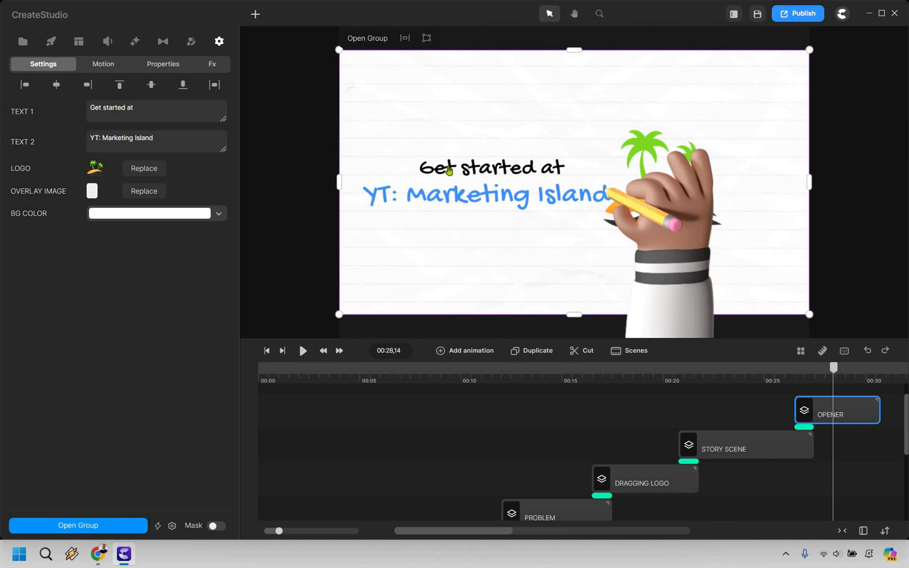
- Save the project and return the playhead to the start of the video
key("ctrl+s")
scroll(836, 376, "down", 1)
left_click(304, 372)
key("Home")
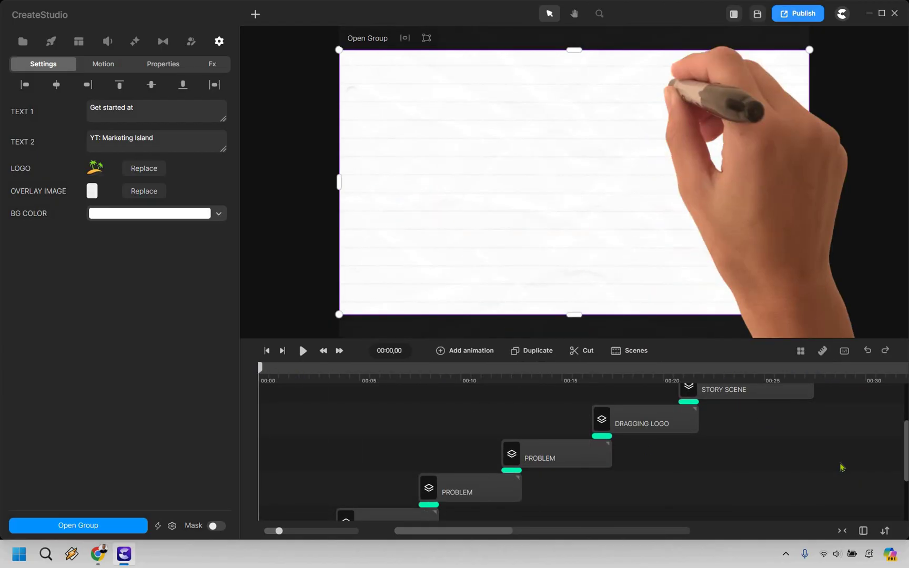
- Select the "thriving!" story scene and move the playhead to 00:23,18 to view its content
scroll(839, 465, "down", 3)
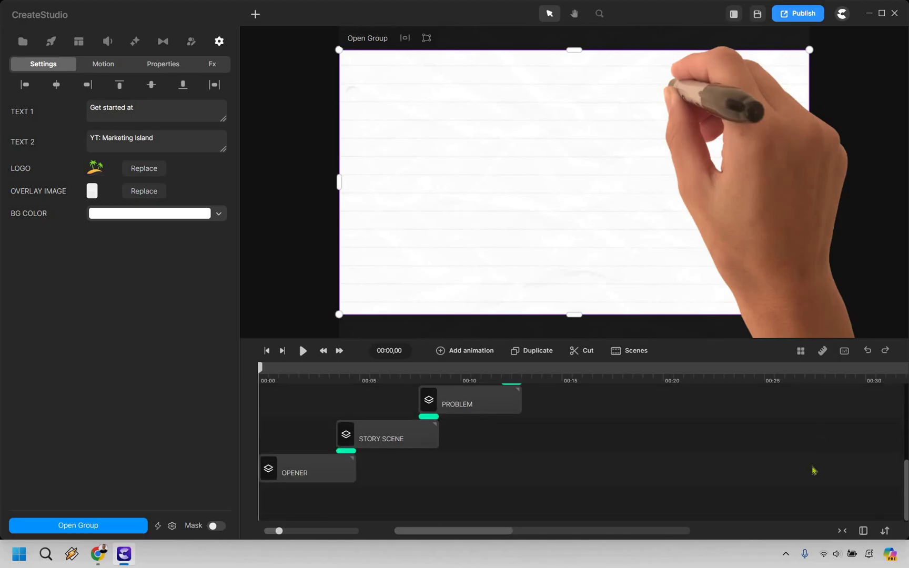
scroll(743, 420, "up", 3)
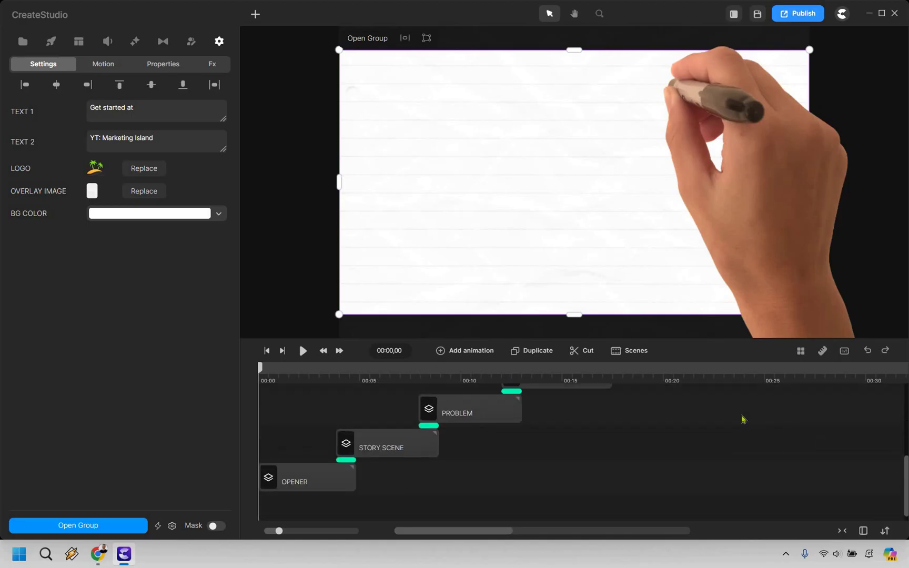
left_click(738, 418)
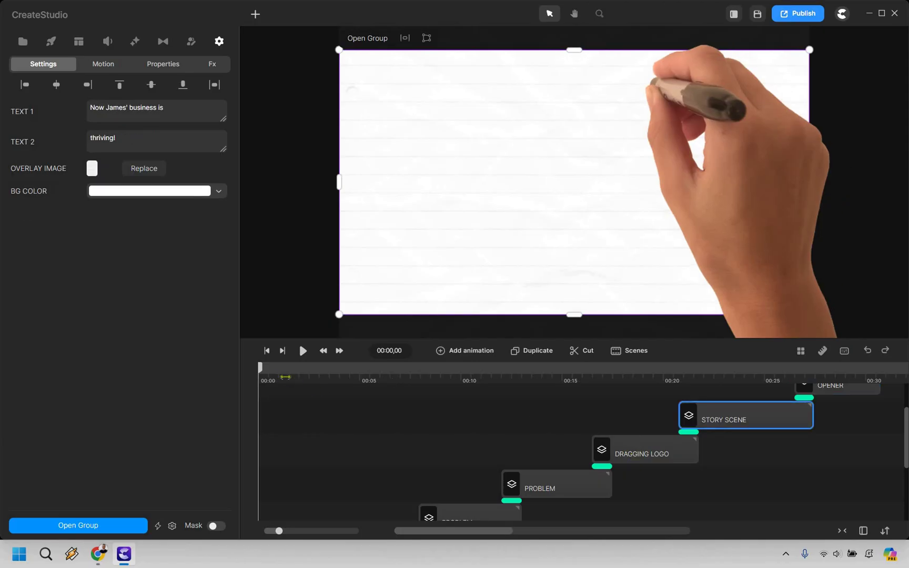
mouse_move(626, 395)
left_mouse_down()
mouse_move(738, 395)
mouse_move(745, 430)
left_mouse_up()
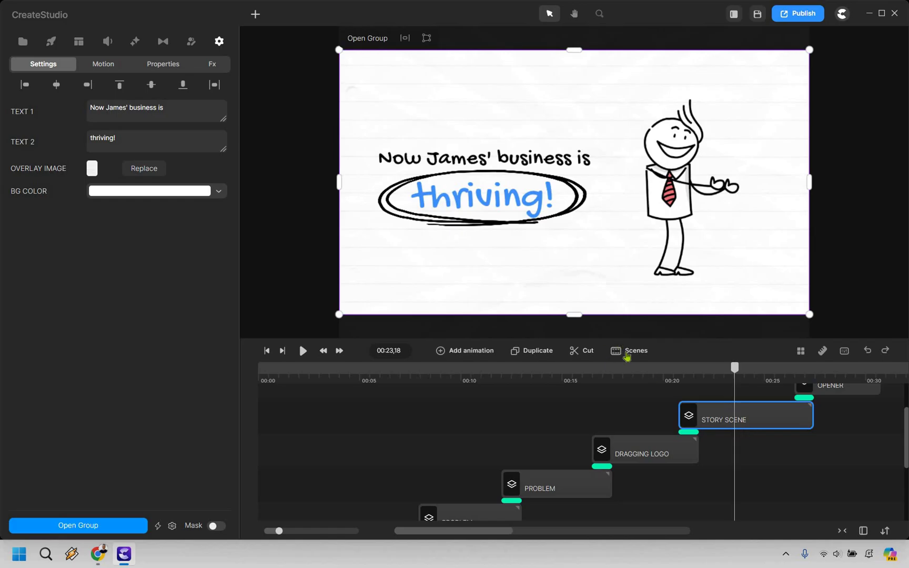
- Open the Doodle category of the ready-made scene library for the project scenes
left_click(627, 356)
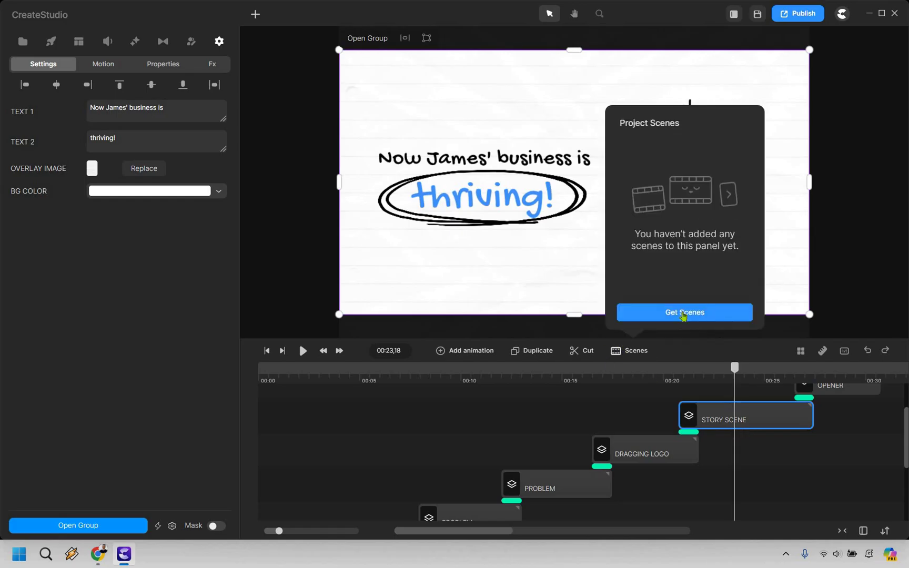
left_click(684, 315)
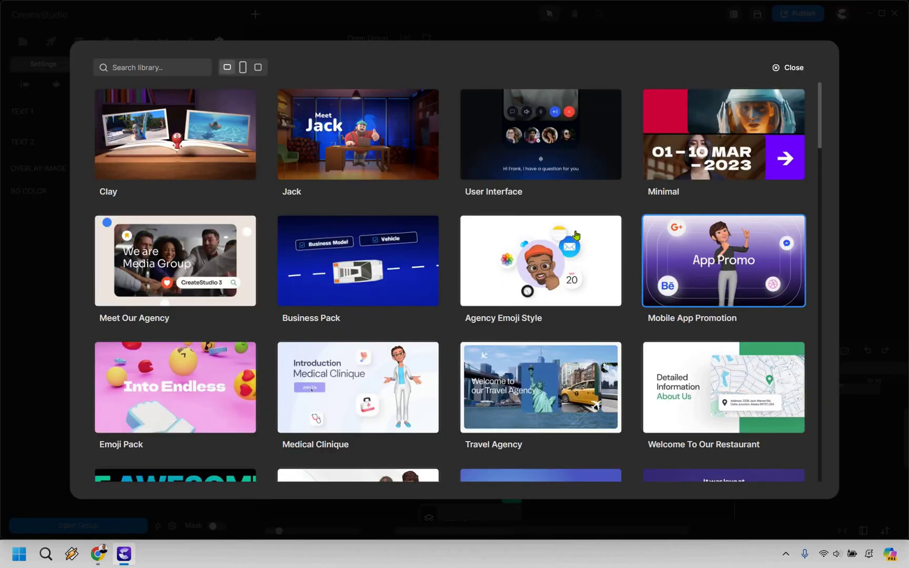
scroll(577, 236, "down", 15)
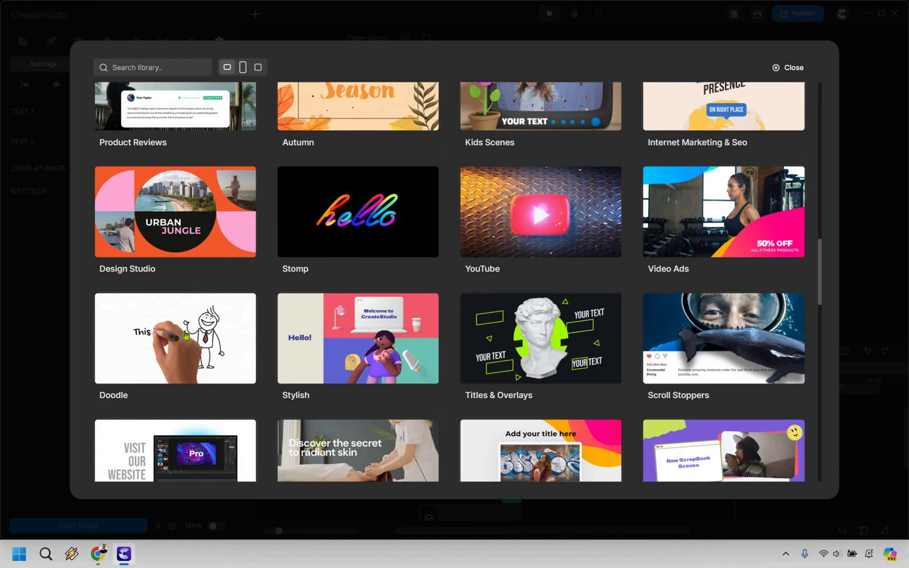
left_click(230, 293)
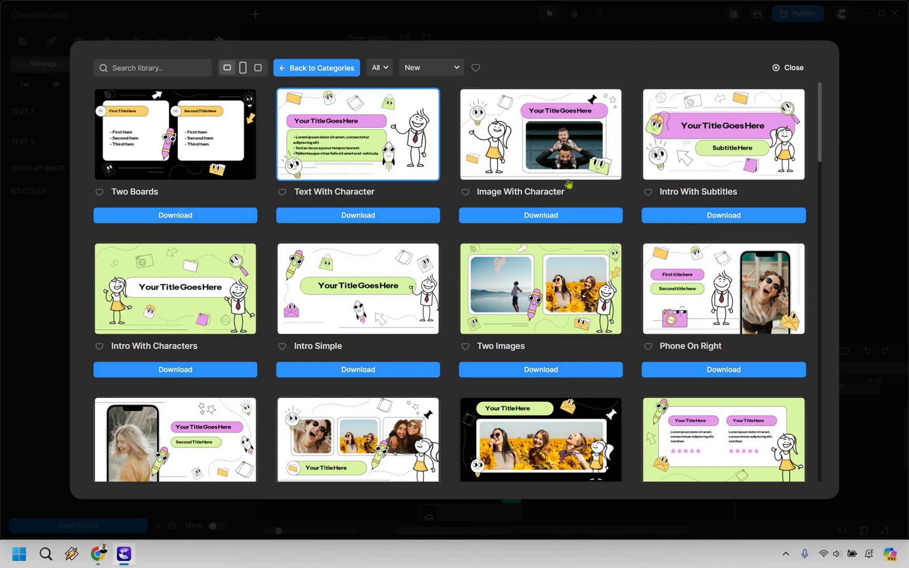
- Download the Features List scene from the Doodle category and add it to the project scenes
scroll(565, 198, "down", 8)
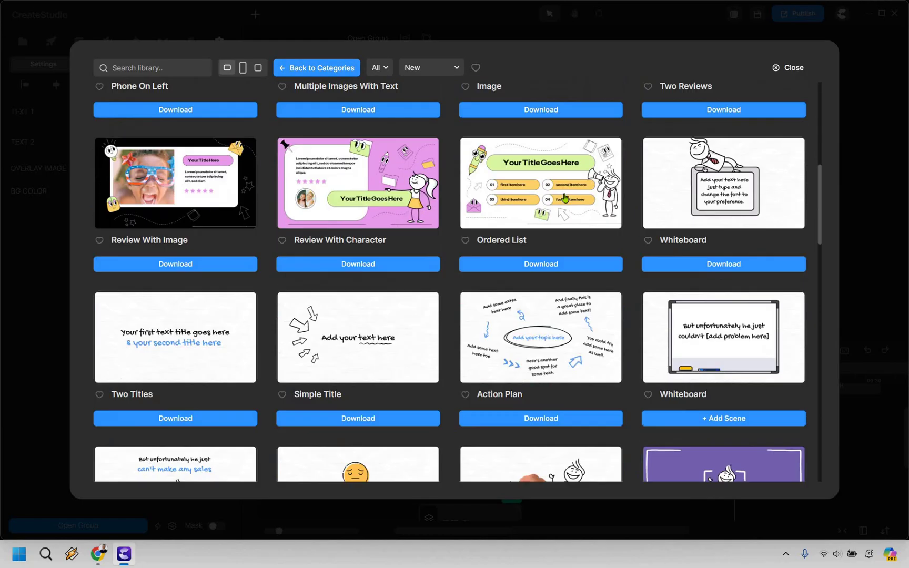
scroll(564, 198, "down", 6)
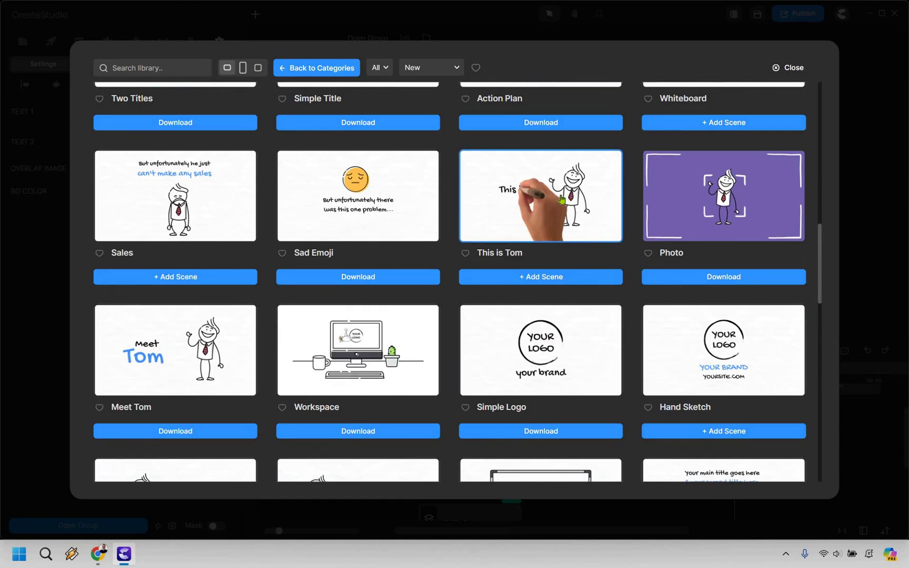
scroll(648, 255, "down", 3)
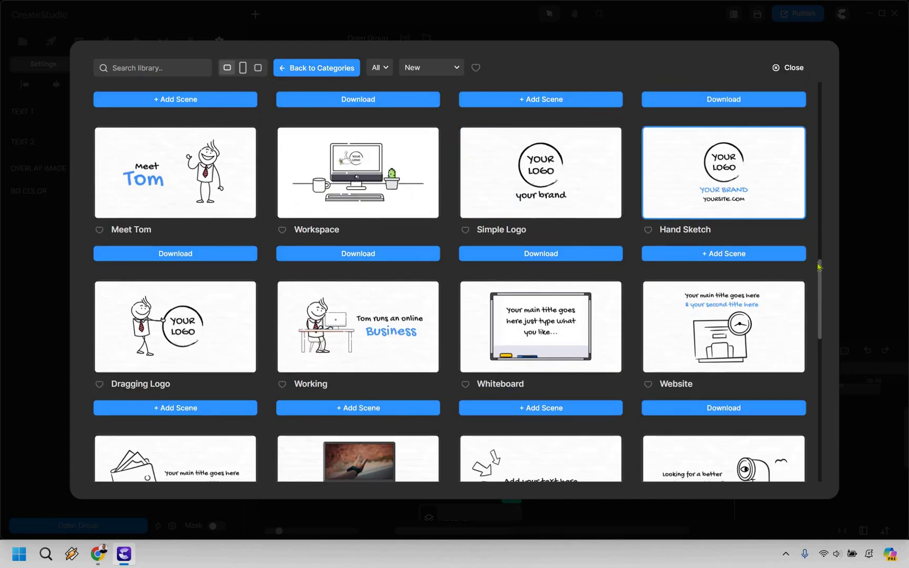
scroll(818, 266, "down", 10)
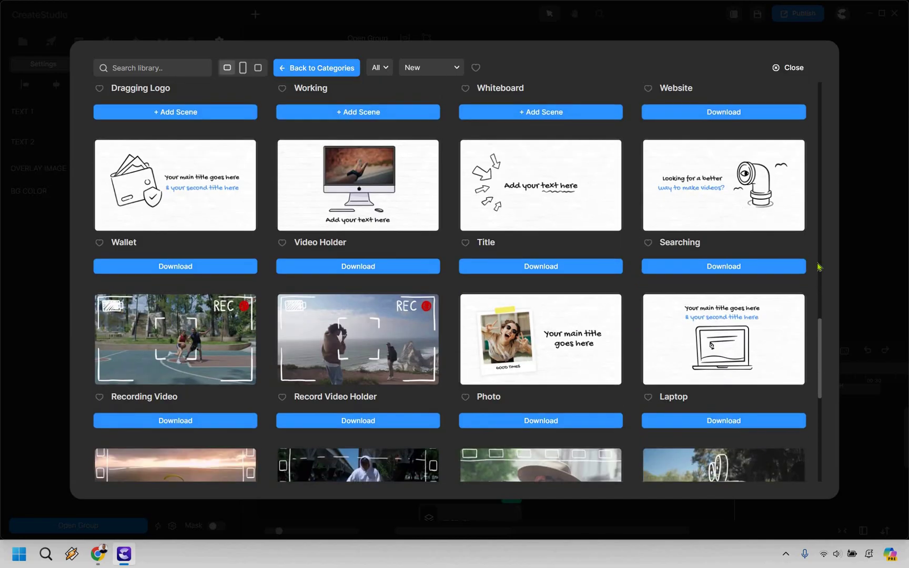
scroll(818, 267, "down", 3)
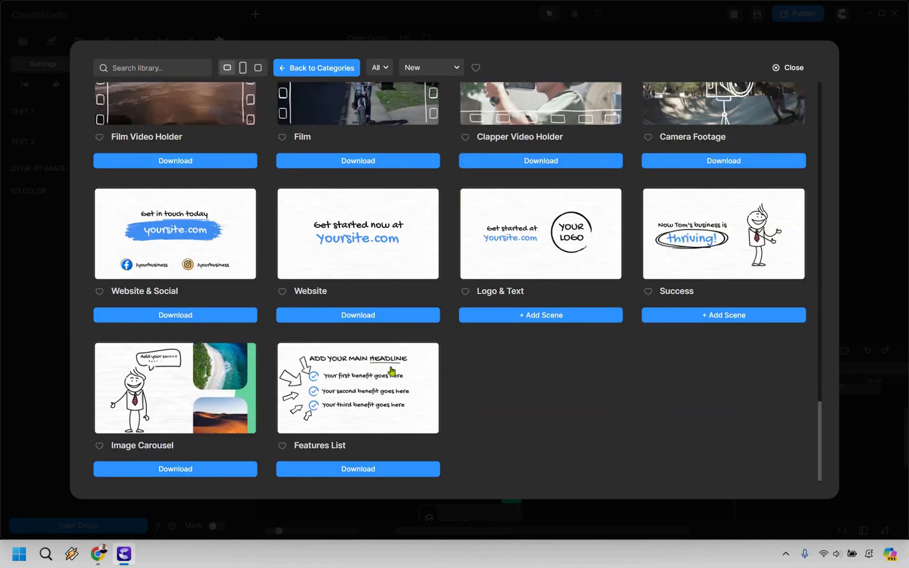
left_click(387, 474)
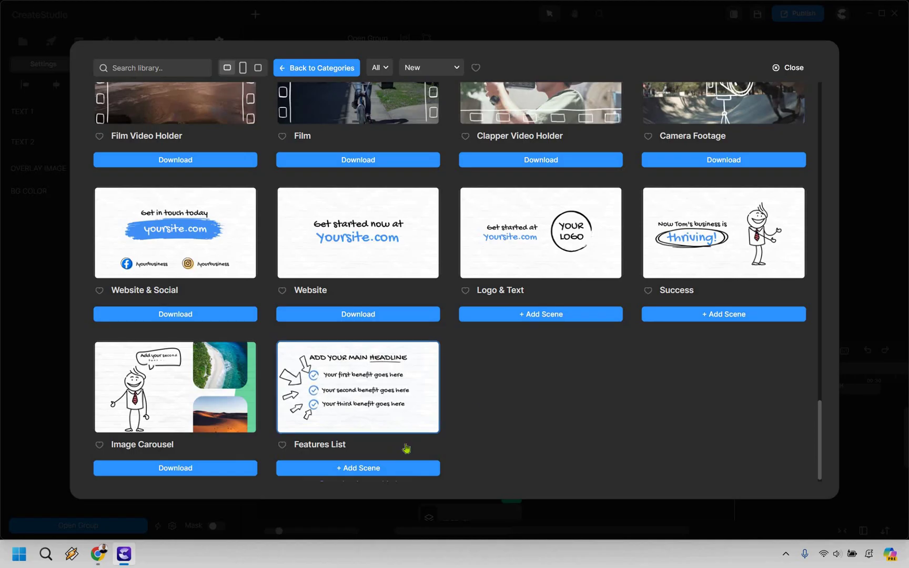
left_click(405, 465)
left_click(789, 68)
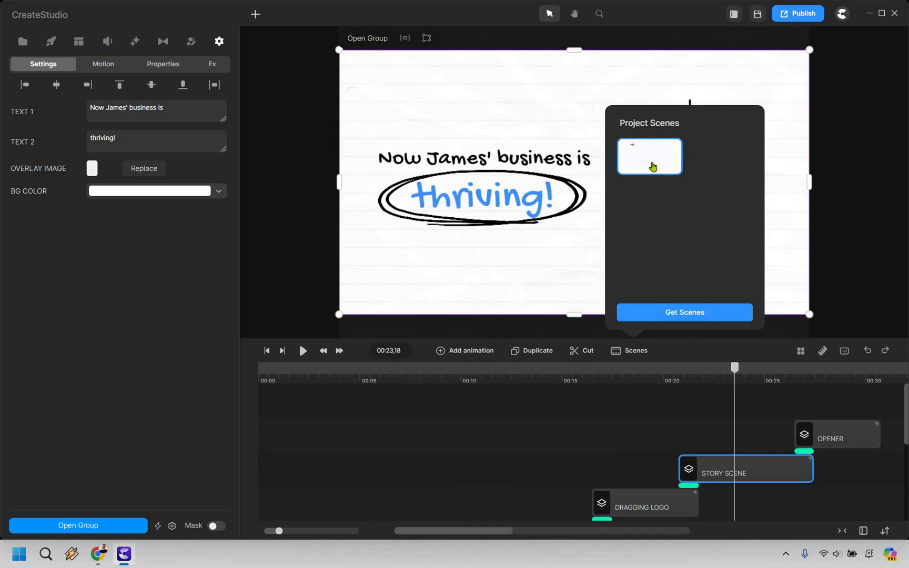
- Place the Features List scene on the timeline, starting at the same time as the "thriving!" story scene
left_click_drag(651, 163, 788, 522)
left_click_drag(648, 469, 620, 464)
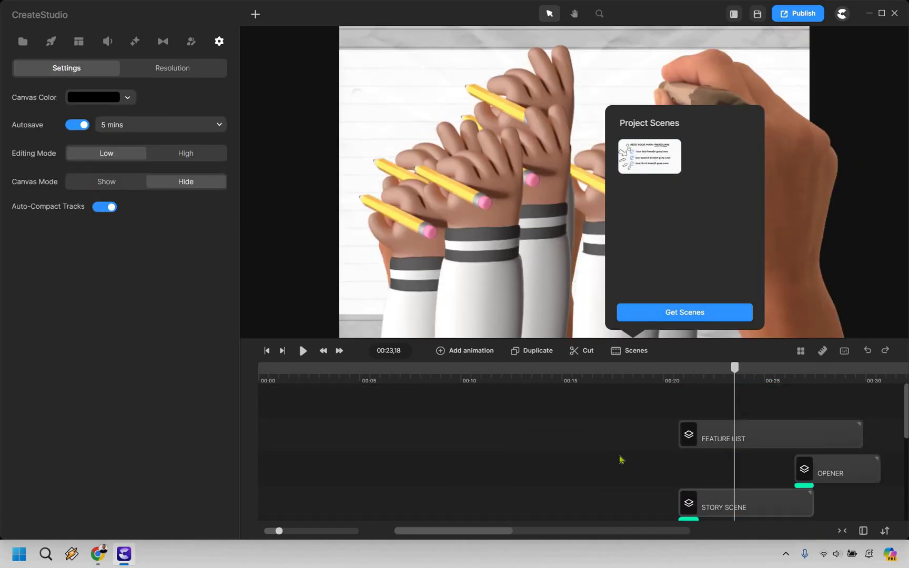
scroll(772, 497, "down", 2)
scroll(773, 502, "up", 2)
- Delete the "thriving!" story scene from the timeline
left_click(782, 497)
scroll(781, 492, "down", 2)
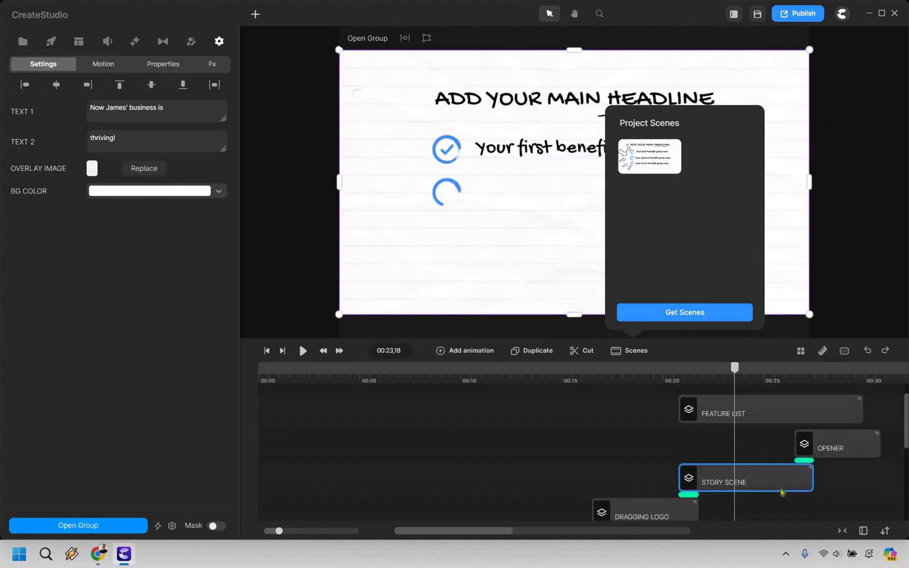
key("Delete")
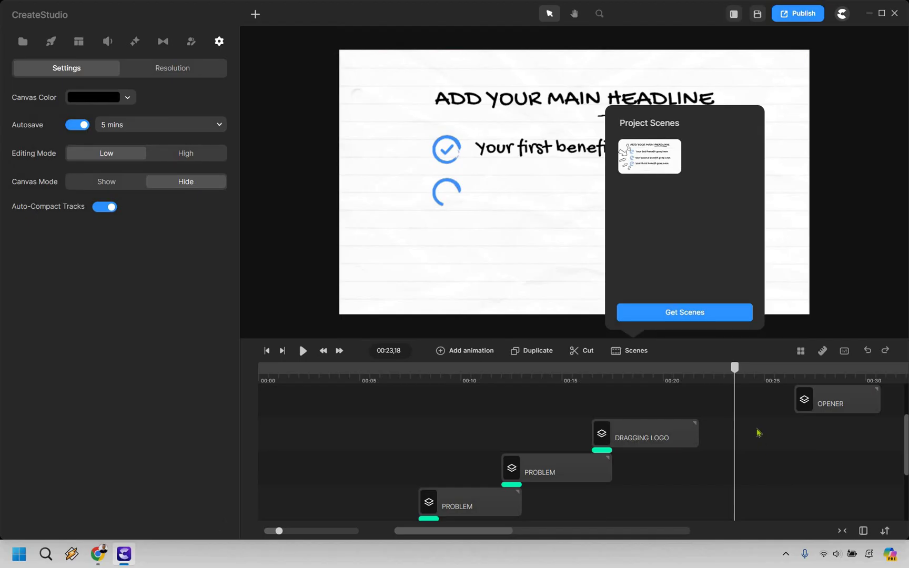
- Line up the feature list scene directly after the dragging logo scene, and the final "Get started at" scene directly after the feature list
scroll(759, 432, "up", 2)
mouse_move(797, 462)
left_mouse_down()
mouse_move(804, 439)
mouse_move(806, 475)
left_mouse_up()
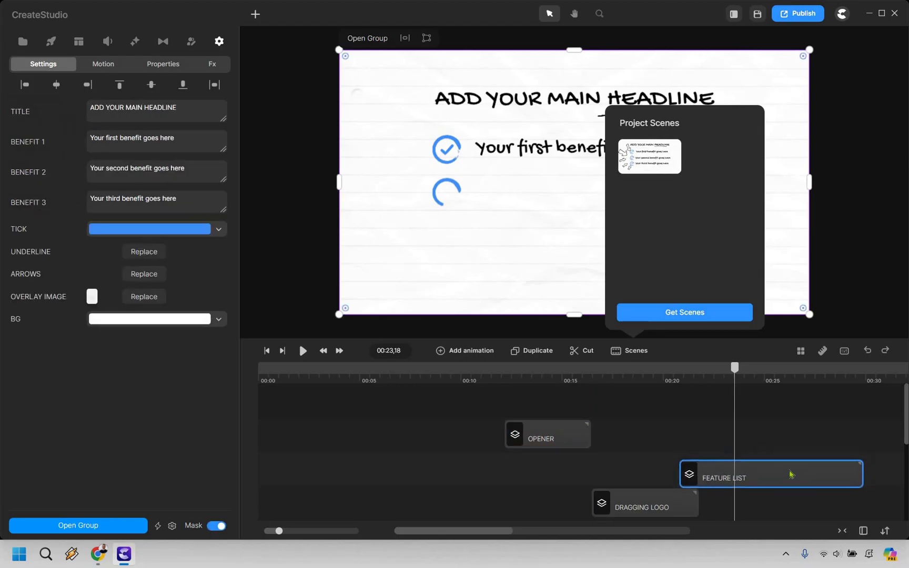
key("ctrl+z")
key("ctrl+z")
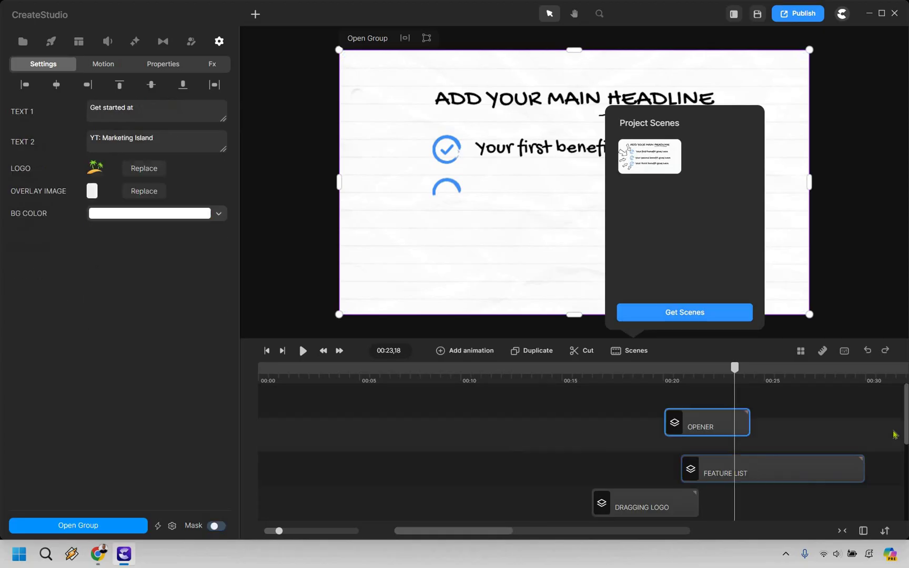
scroll(758, 463, "right", 1)
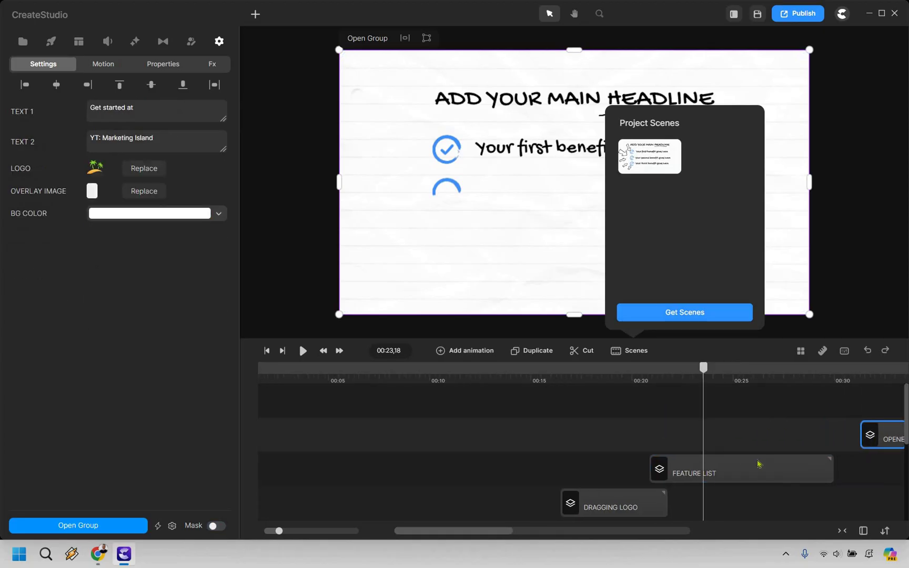
left_click_drag(773, 465, 791, 465)
left_click_drag(658, 533, 664, 534)
scroll(532, 435, "right", 5)
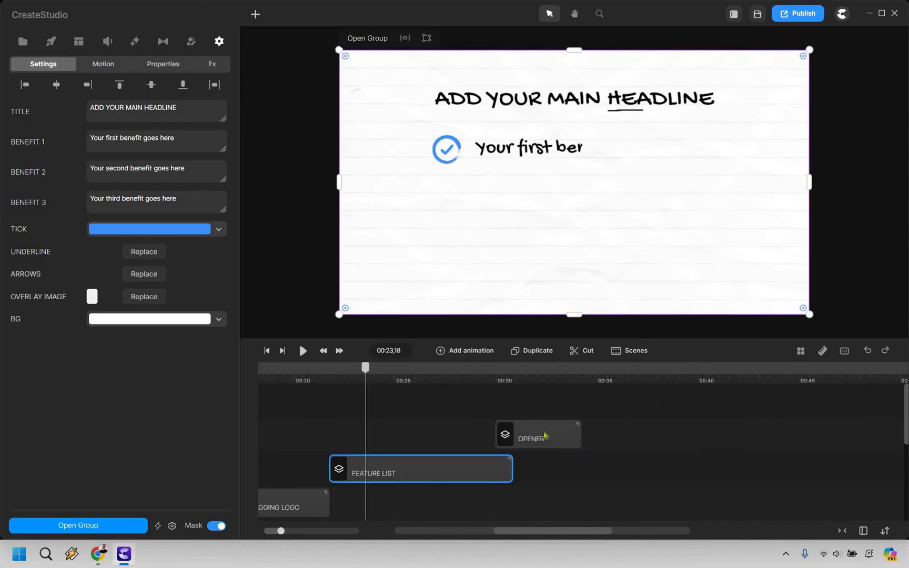
left_click(548, 435)
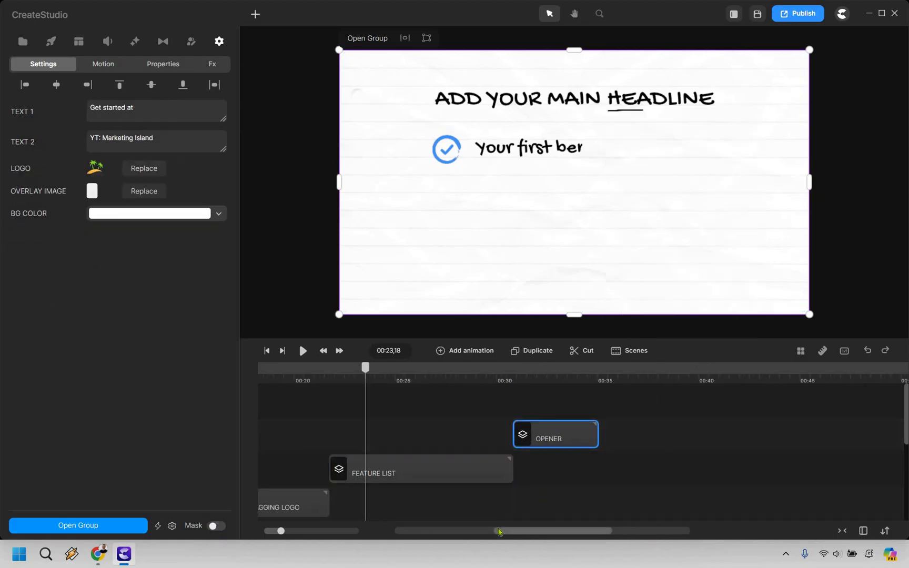
- Set the feature list's title to "Marketing Island Benefits" and its benefits to "Software Reviews & Tutorials", "Exclusive Discounts & Deals" and "Digital Marketing Strategies"
scroll(466, 368, "left", 2)
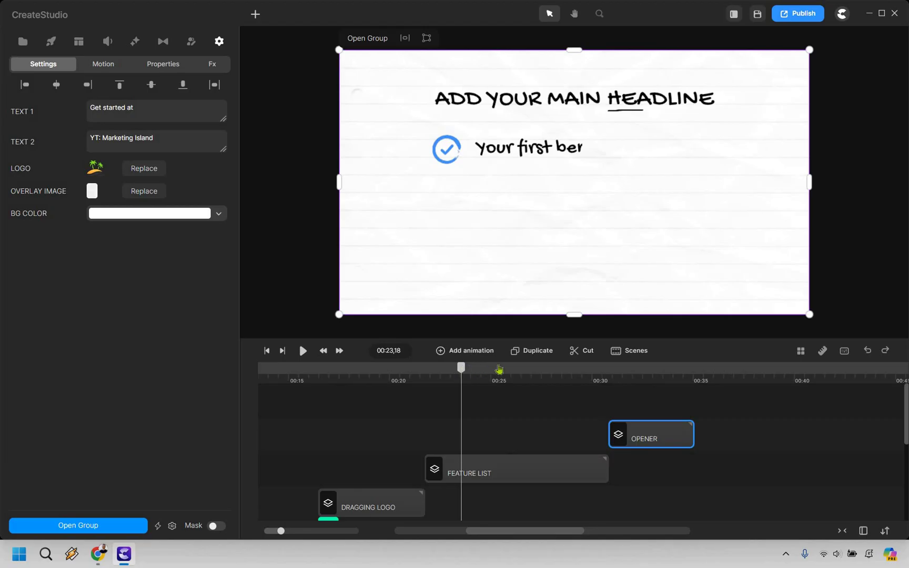
left_click(513, 368)
left_click(554, 476)
triple_click(186, 106)
type("Marketing Island Benefits")
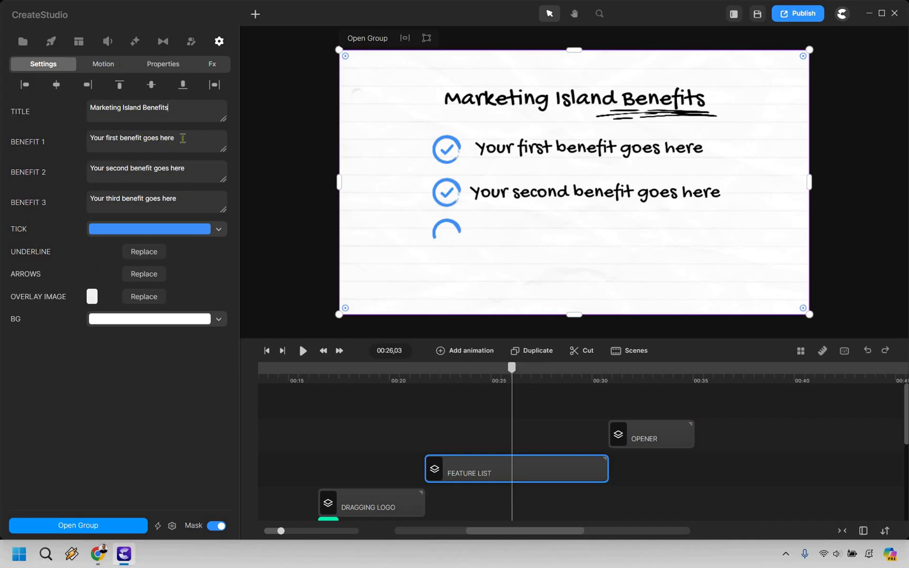
triple_click(183, 138)
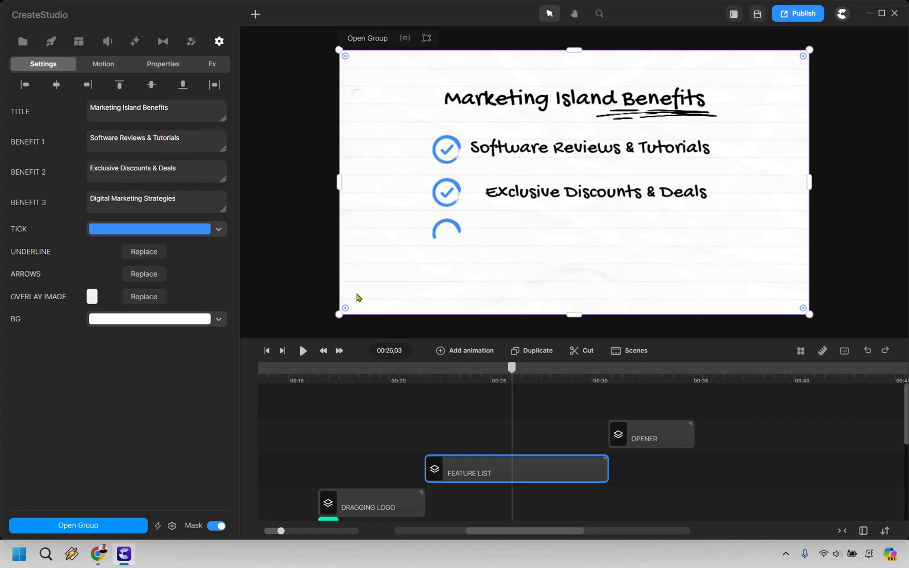
- Apply the first brush-stroke transition in the library to the start of both the feature list scene and the final "Get started at" scene
left_click(652, 437)
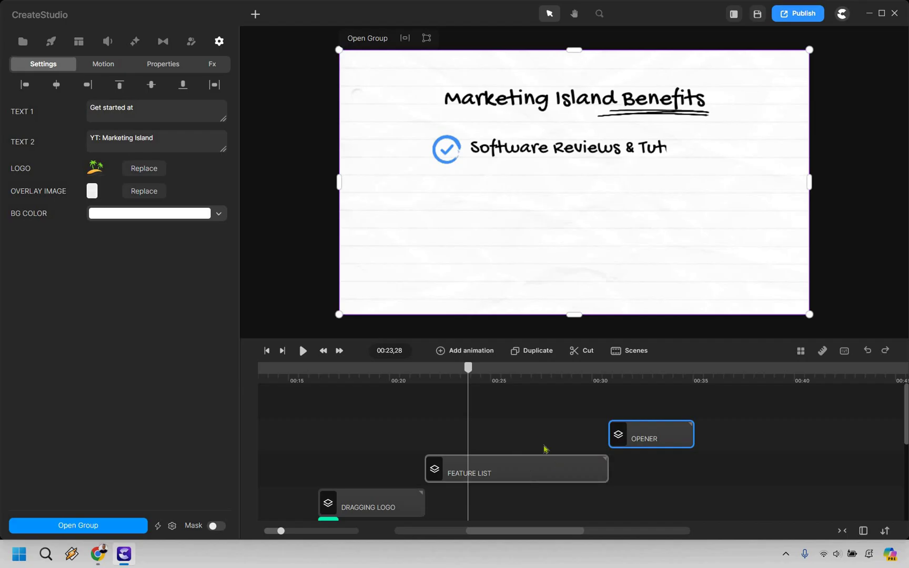
left_click(547, 459)
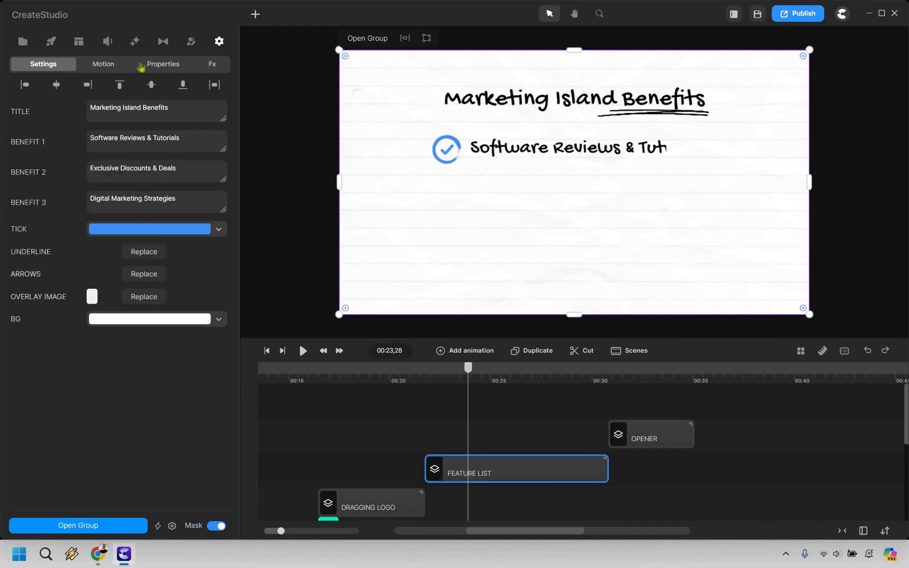
left_click(164, 43)
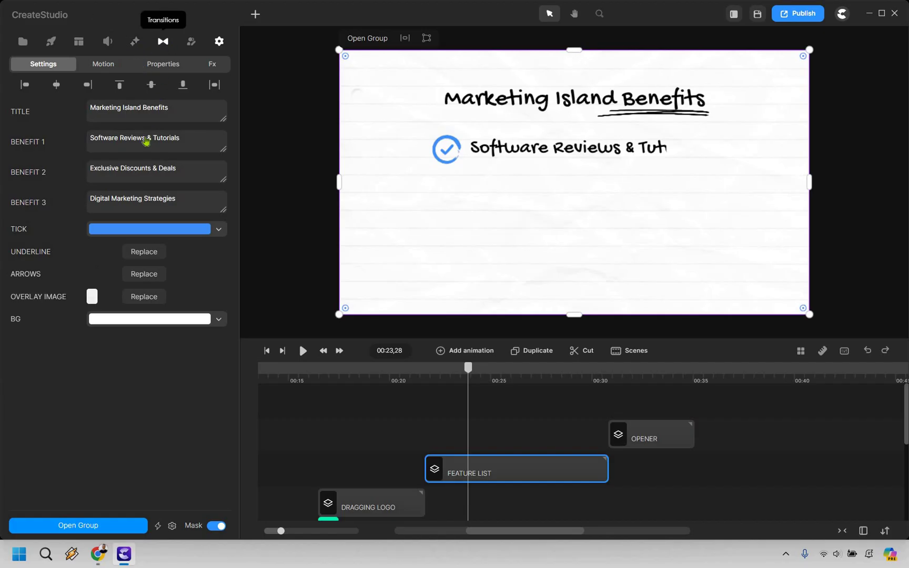
scroll(143, 138, "down", 15)
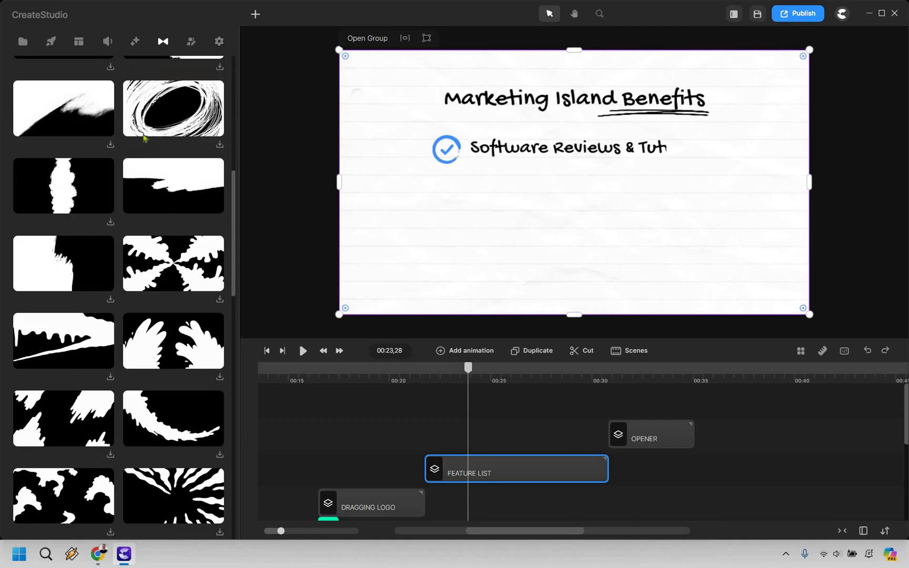
scroll(144, 138, "down", 10)
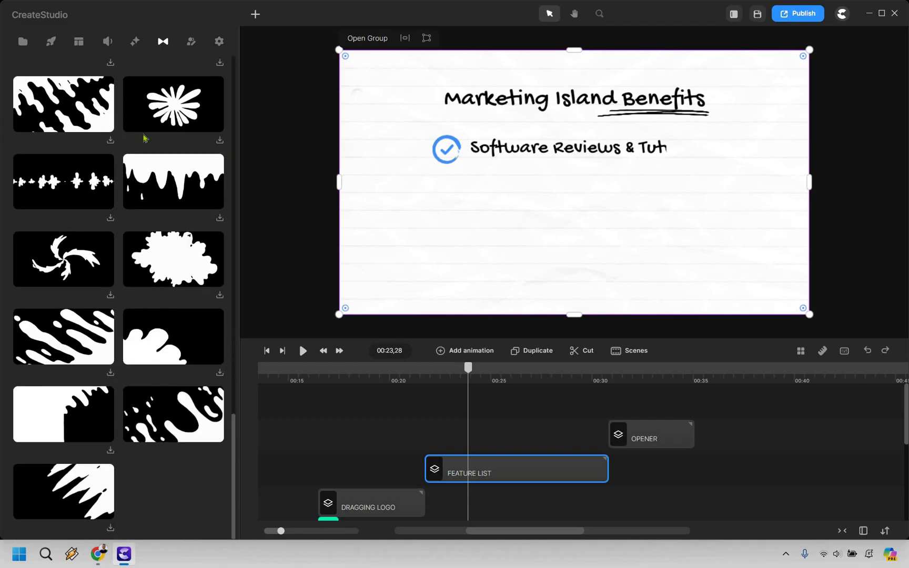
scroll(59, 77, "up", 5)
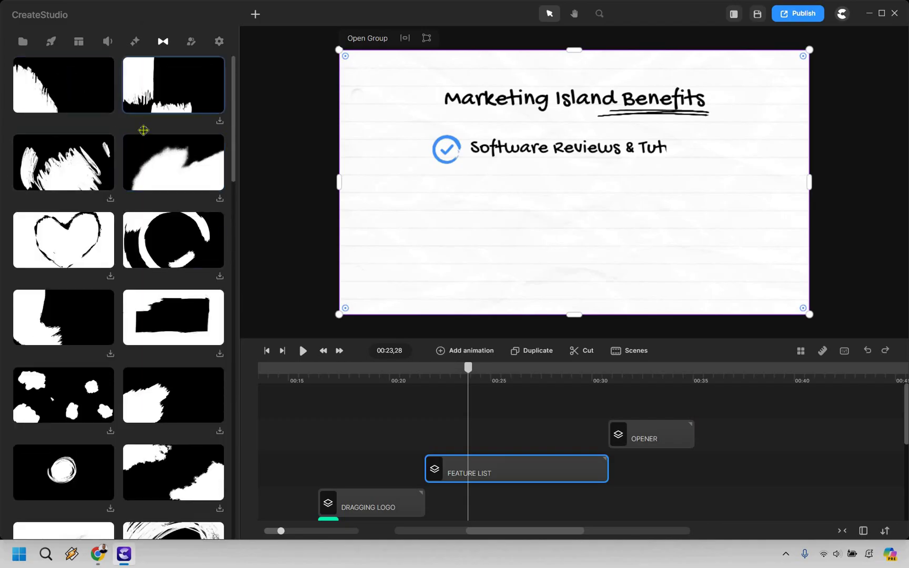
left_click_drag(63, 84, 463, 466)
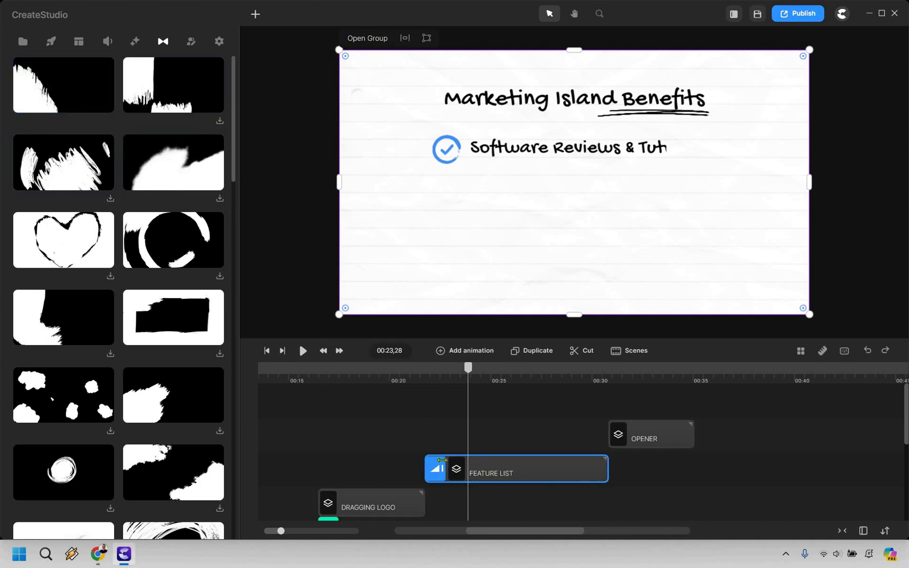
left_click_drag(64, 84, 642, 440)
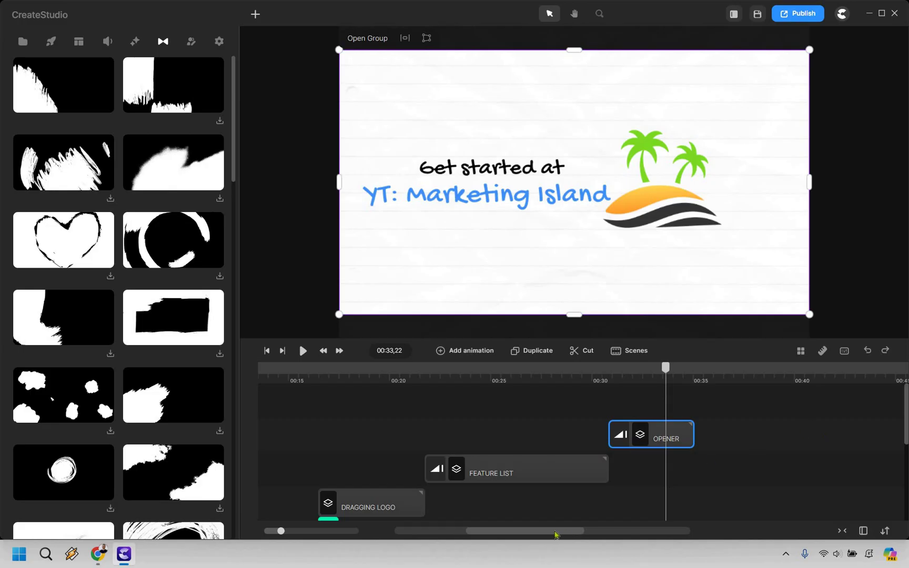
left_click(413, 529)
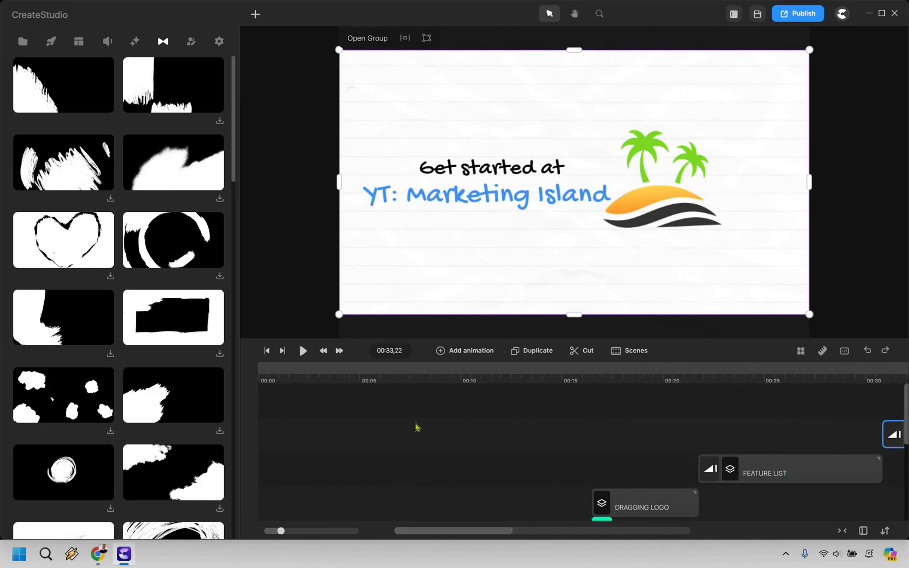
- Preview the video from its beginning to the feature list scene, saving the project during playback
scroll(311, 462, "down", 5)
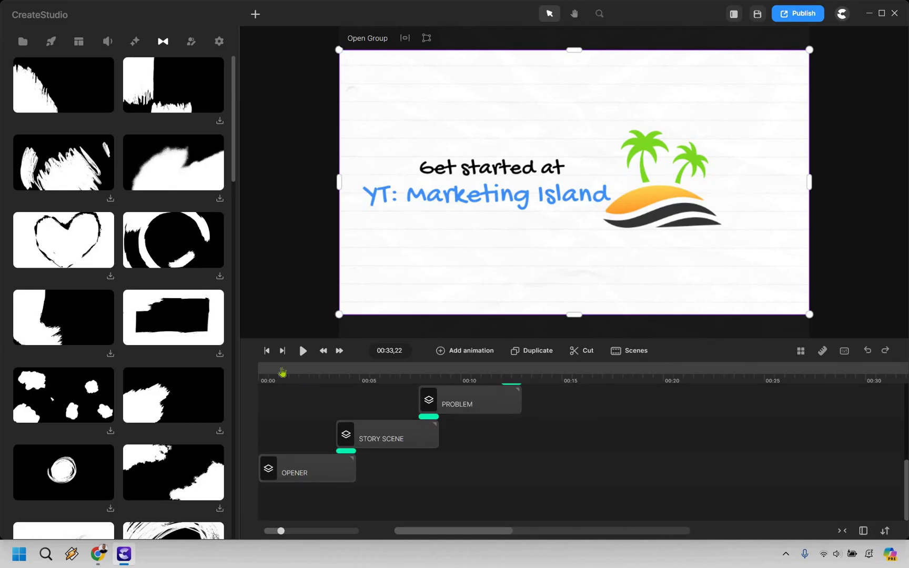
mouse_move(282, 372)
left_mouse_down()
mouse_move(308, 372)
mouse_move(260, 372)
left_mouse_up()
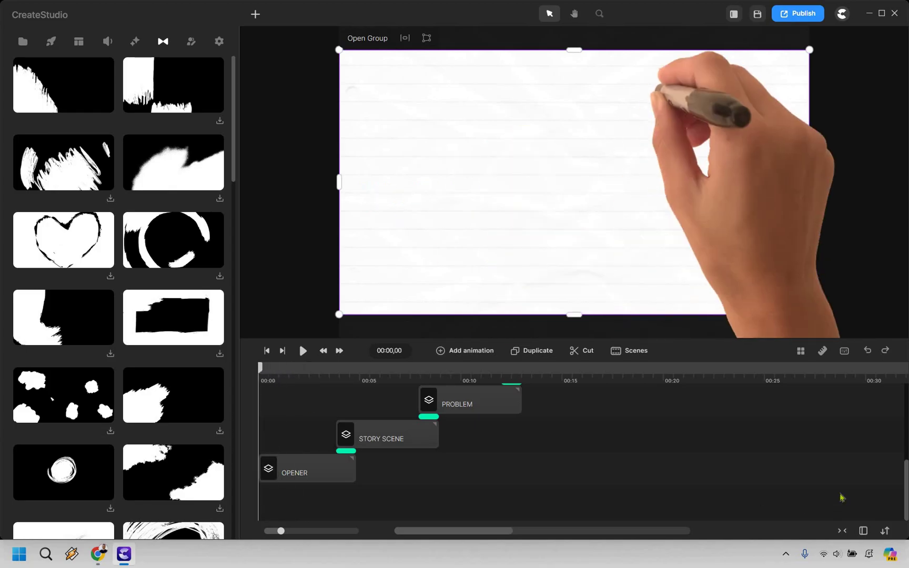
scroll(843, 487, "up", 2)
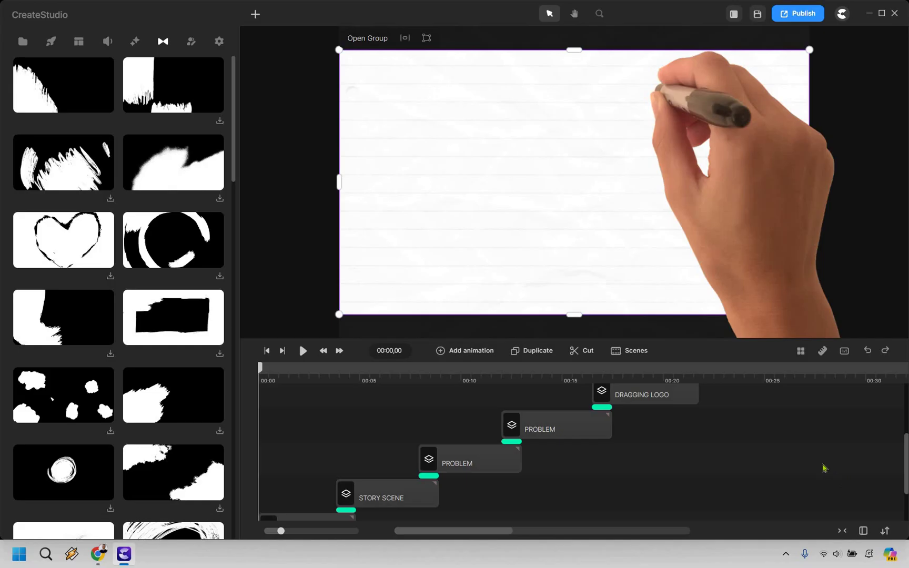
scroll(294, 339, "down", 2)
scroll(301, 349, "up", 2)
key("space")
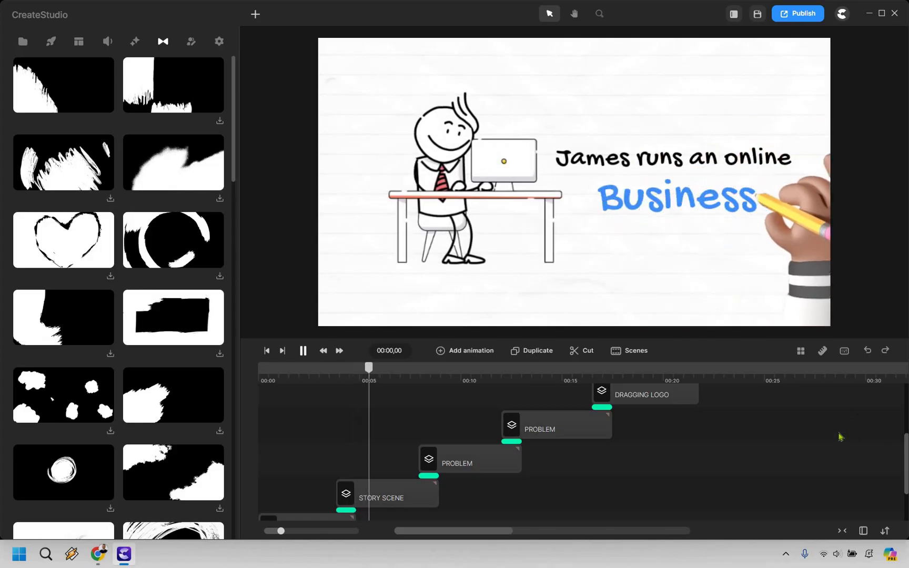
key("ctrl+s")
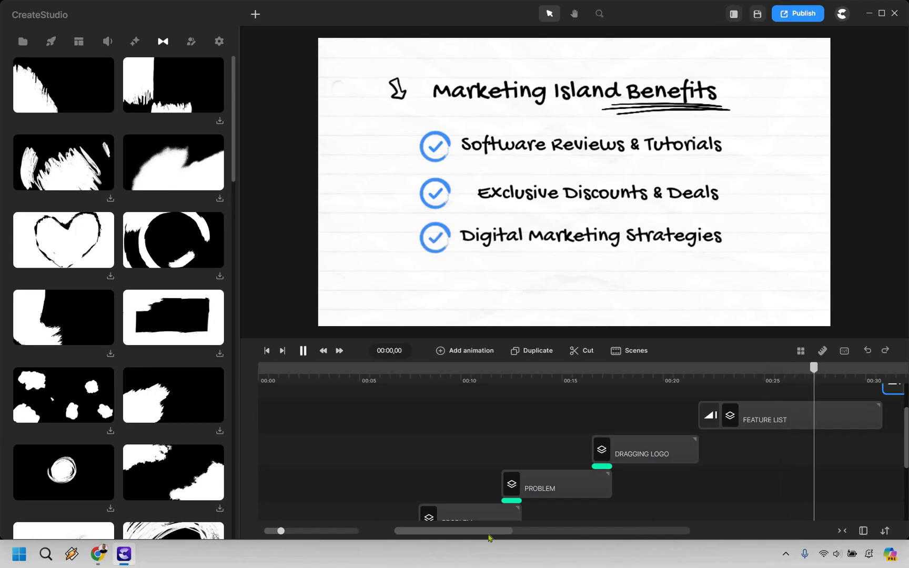
key("space")
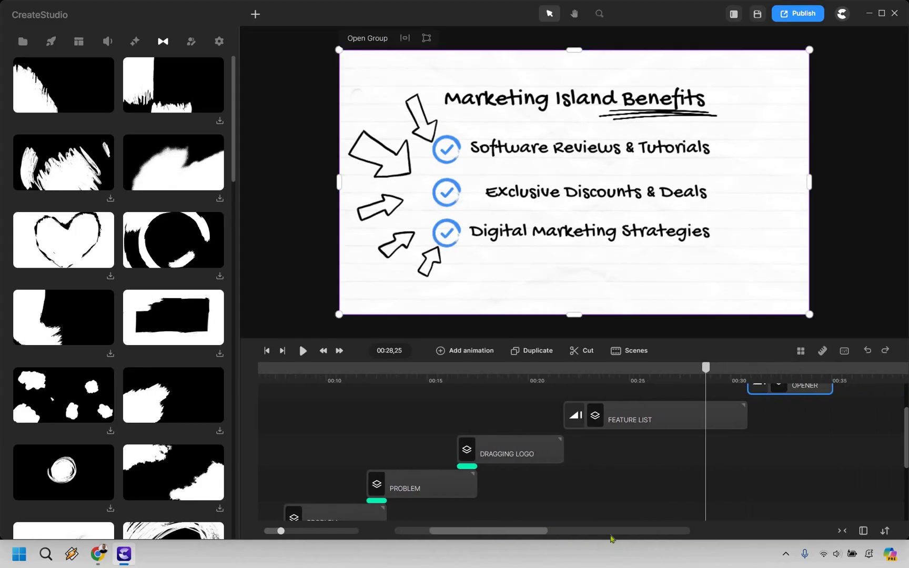
- Play the rest of the video through its end, and set the playhead back to 00:33,15 within the final "Get started at" scene
scroll(593, 450, "right", 10)
scroll(584, 417, "up", 2)
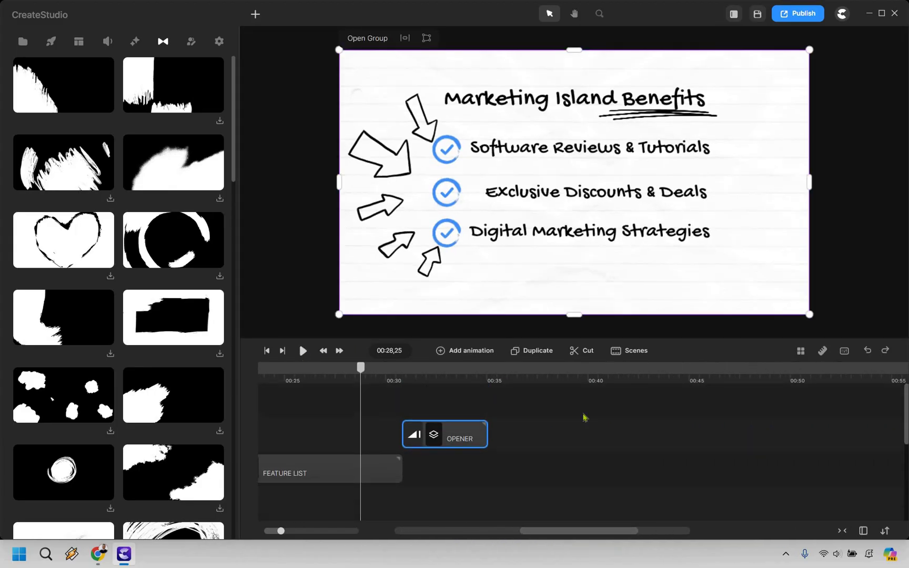
key("space")
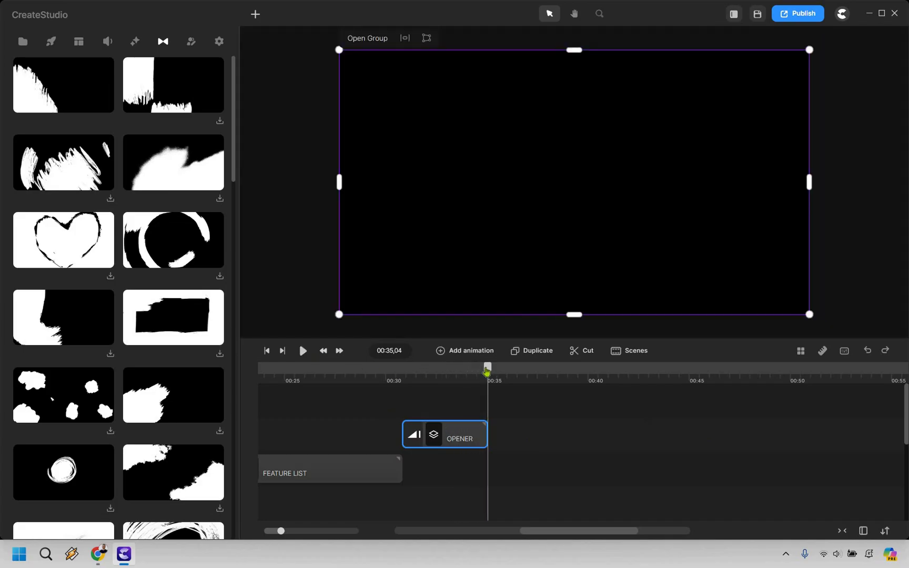
left_click_drag(489, 390, 454, 390)
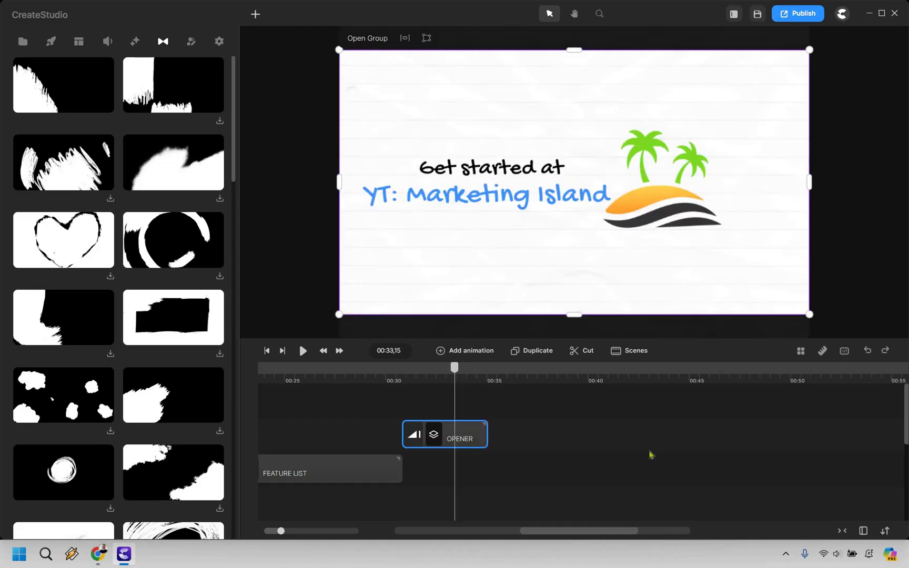